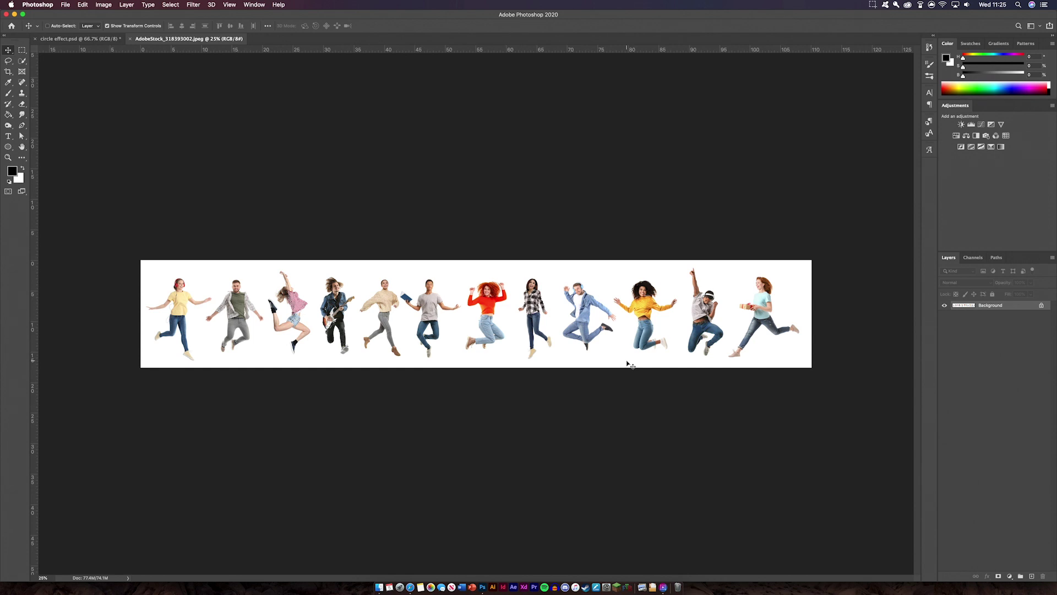
# - Lasso the red-haired woman in the orange-red sweater and copy her onto a new layer
pyautogui.press('super+plus')
pyautogui.press('super+plus')
pyautogui.press('super+plus')
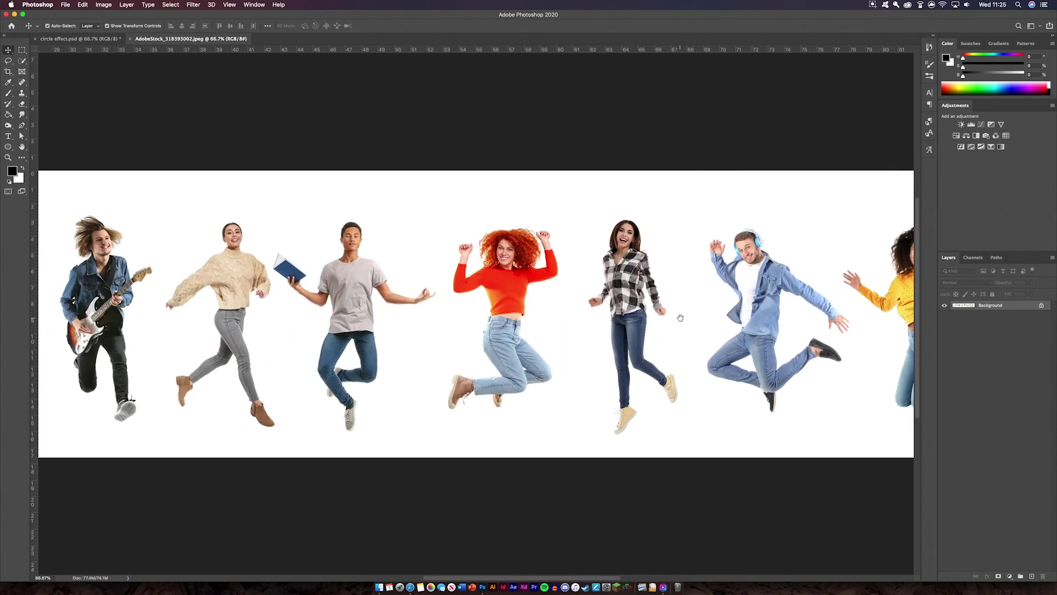
pyautogui.moveTo(680, 318); pyautogui.dragTo(524, 300)
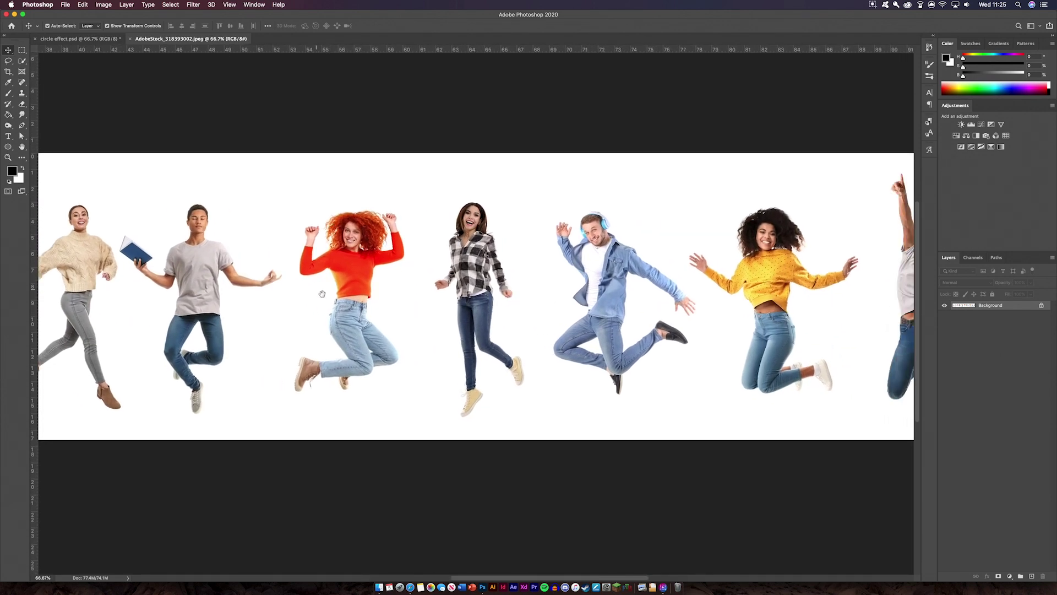
pyautogui.moveTo(322, 293); pyautogui.dragTo(396, 305)
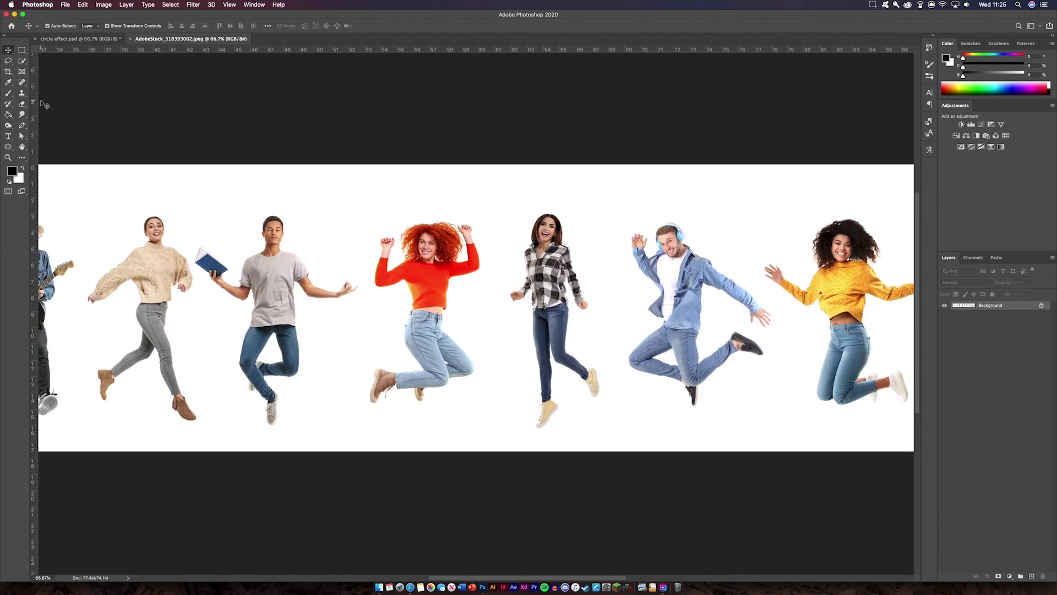
pyautogui.click(8, 61)
pyautogui.click(48, 60)
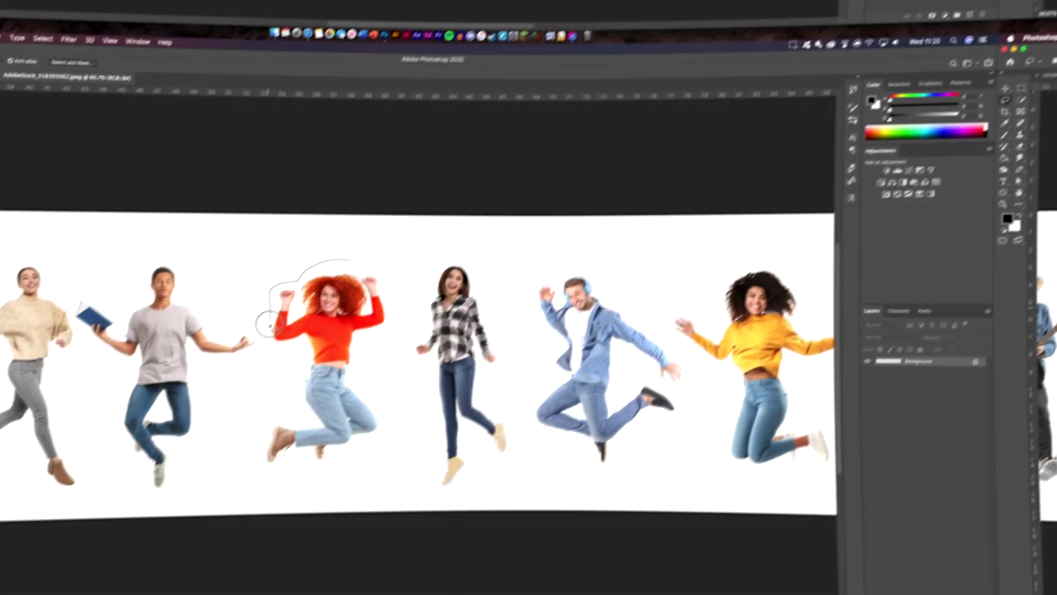
pyautogui.moveTo(448, 208)
pyautogui.mouseDown()
pyautogui.moveTo(361, 365)
pyautogui.moveTo(490, 378)
pyautogui.moveTo(488, 227)
pyautogui.moveTo(447, 208)
pyautogui.mouseUp()
pyautogui.hotkey('ctrl', 'j')
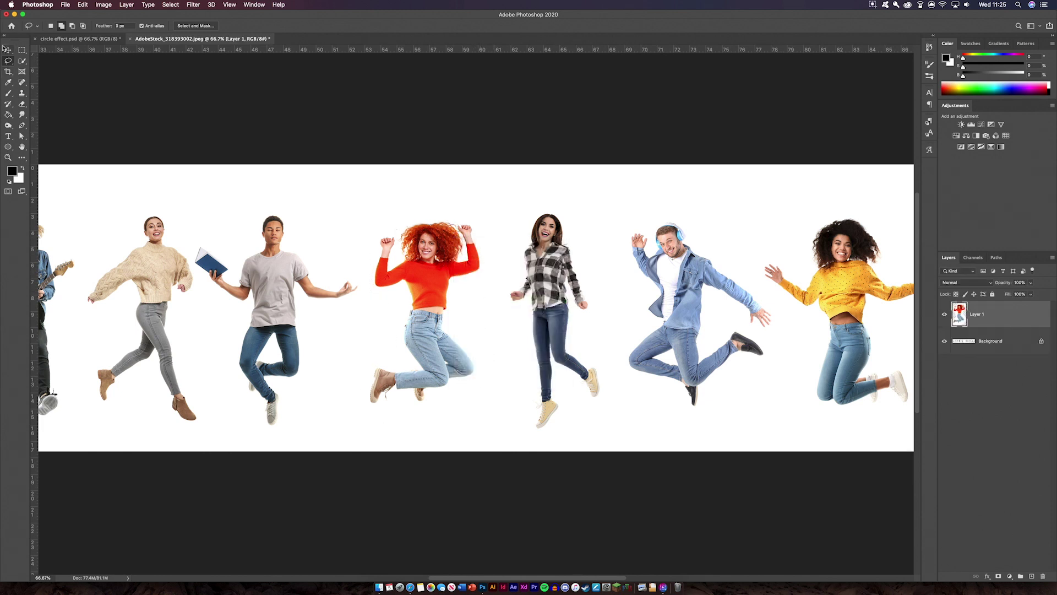
pyautogui.press('v')
pyautogui.click(945, 315)
pyautogui.click(468, 134)
# - Create a new blank print document from the A4 preset, 210 x 297 mm at 300 ppi
pyautogui.rightClick(281, 40)
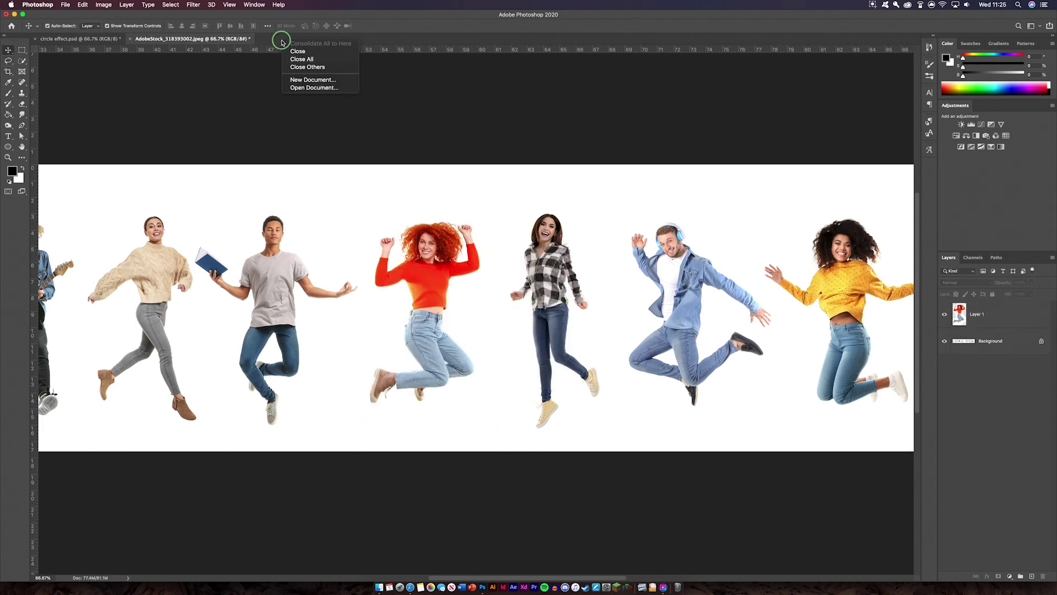
pyautogui.click(310, 82)
pyautogui.hotkey('ctrl', 'n')
pyautogui.click(405, 154)
pyautogui.click(574, 220)
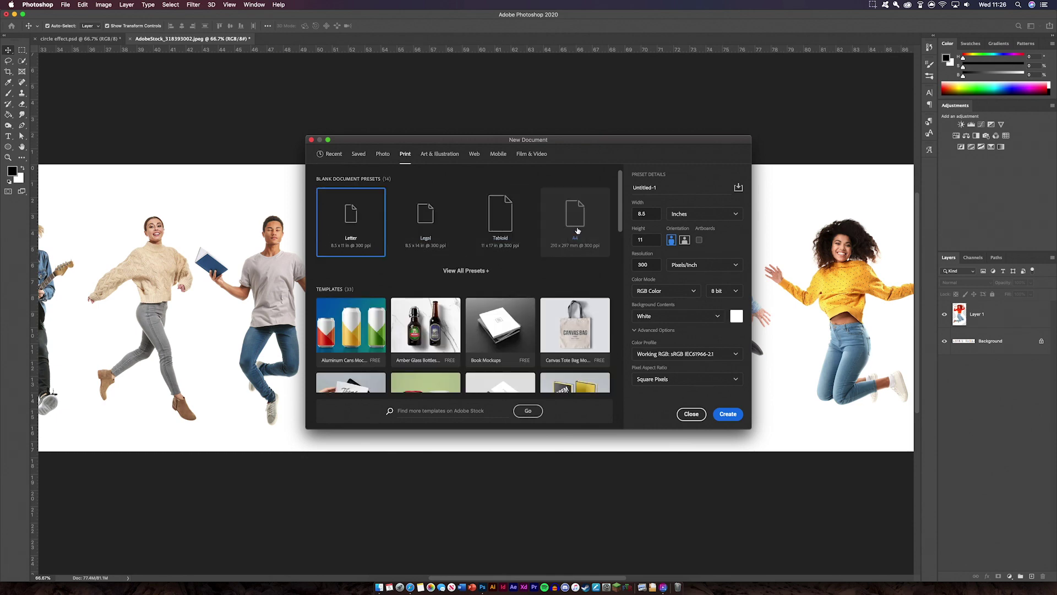
pyautogui.click(728, 414)
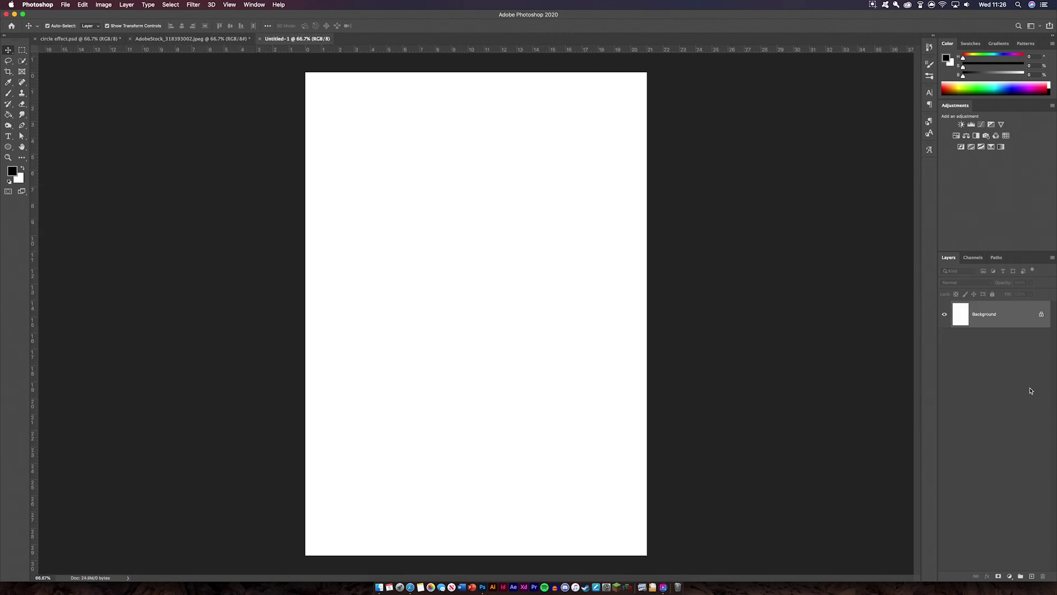
# - Bring the copied woman's layer into the new A4 document, enlarge her and centre her on the page
pyautogui.click(182, 39)
pyautogui.moveTo(455, 312); pyautogui.dragTo(513, 318)
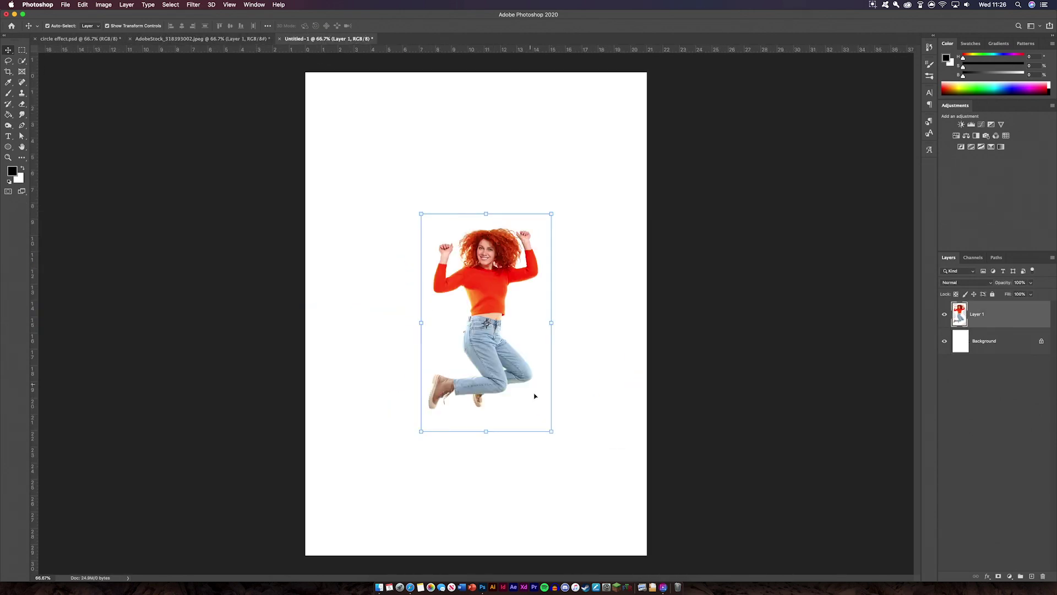
pyautogui.moveTo(552, 432); pyautogui.dragTo(607, 523)
pyautogui.moveTo(256, 209); pyautogui.dragTo(204, 141)
pyautogui.moveTo(511, 296); pyautogui.dragTo(485, 279)
pyautogui.click(415, 27)
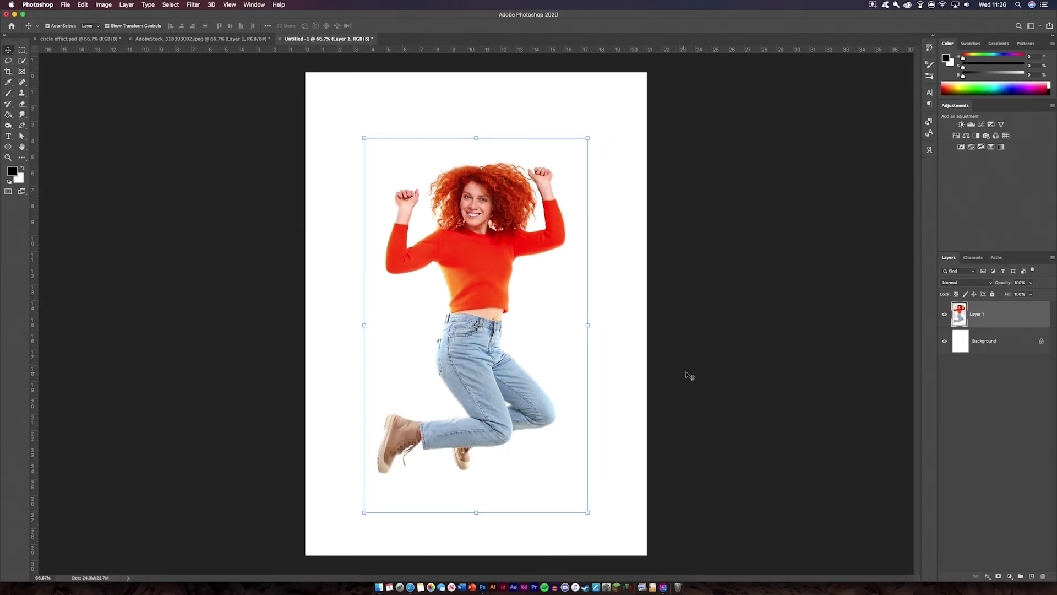
pyautogui.moveTo(498, 291); pyautogui.dragTo(499, 299)
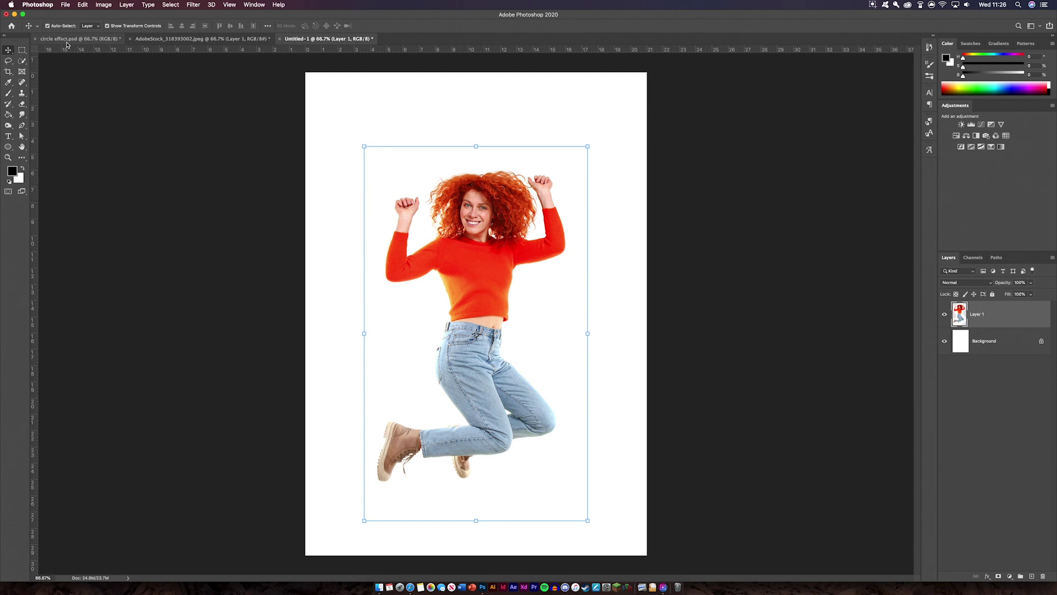
pyautogui.click(67, 42)
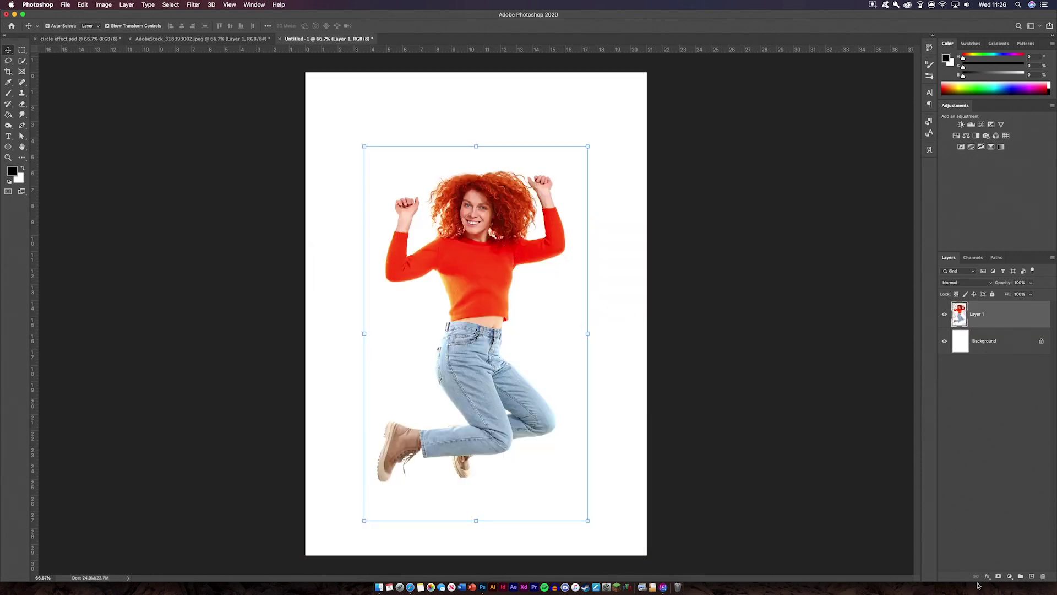
# - Select the woman's whole figure, including her shoes, with the Quick Selection tool at a 76 px brush size
pyautogui.click(22, 61)
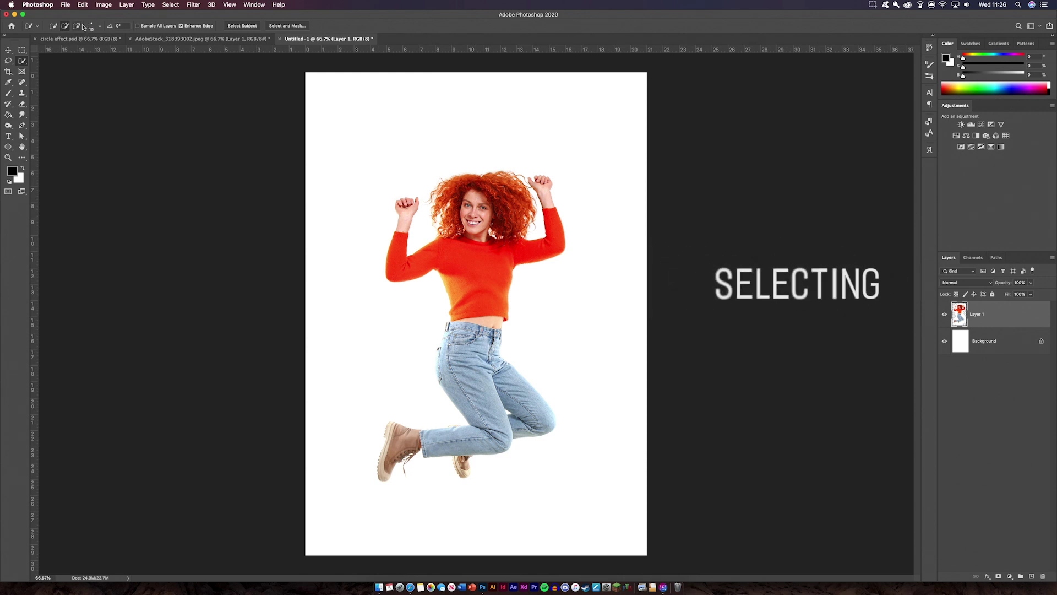
pyautogui.click(100, 26)
pyautogui.moveTo(67, 49); pyautogui.dragTo(83, 49)
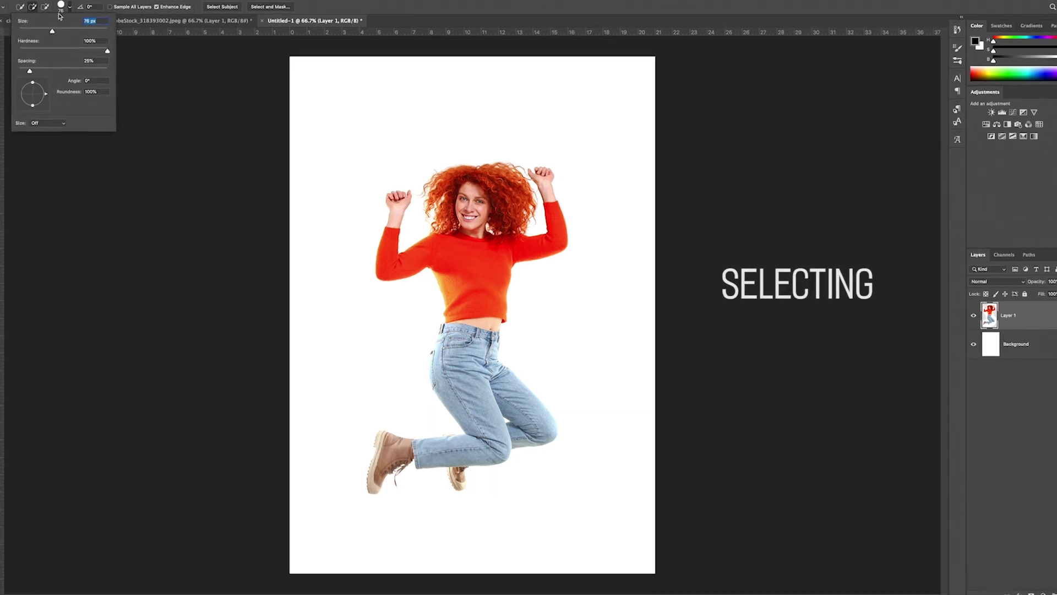
pyautogui.click(494, 206)
pyautogui.moveTo(496, 198)
pyautogui.mouseDown()
pyautogui.moveTo(474, 183)
pyautogui.moveTo(436, 185)
pyautogui.moveTo(452, 204)
pyautogui.moveTo(482, 325)
pyautogui.moveTo(462, 372)
pyautogui.moveTo(438, 361)
pyautogui.moveTo(446, 329)
pyautogui.moveTo(436, 375)
pyautogui.moveTo(533, 415)
pyautogui.mouseUp()
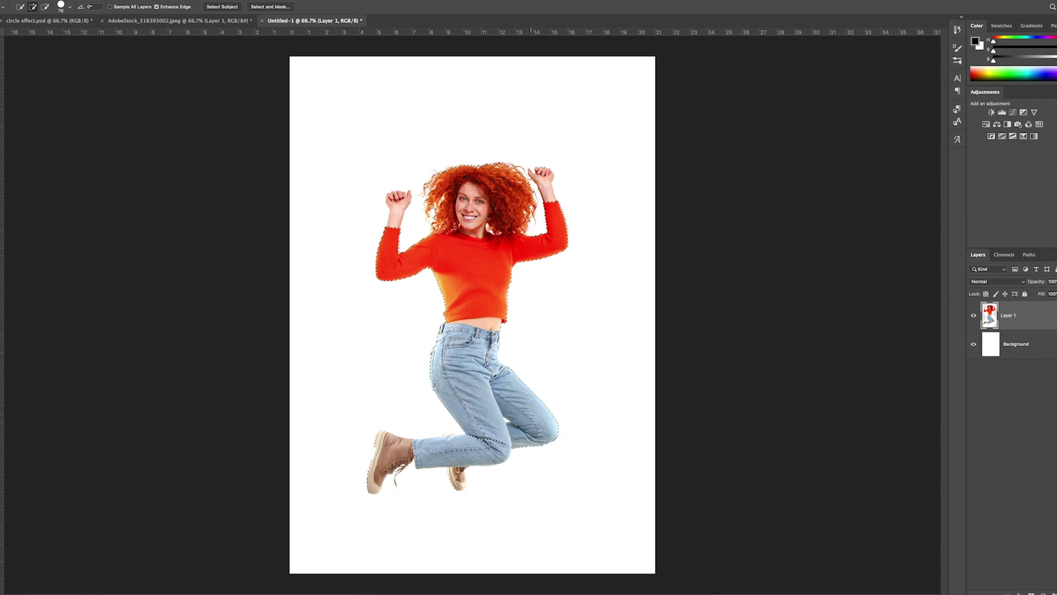
pyautogui.moveTo(485, 359); pyautogui.dragTo(488, 344)
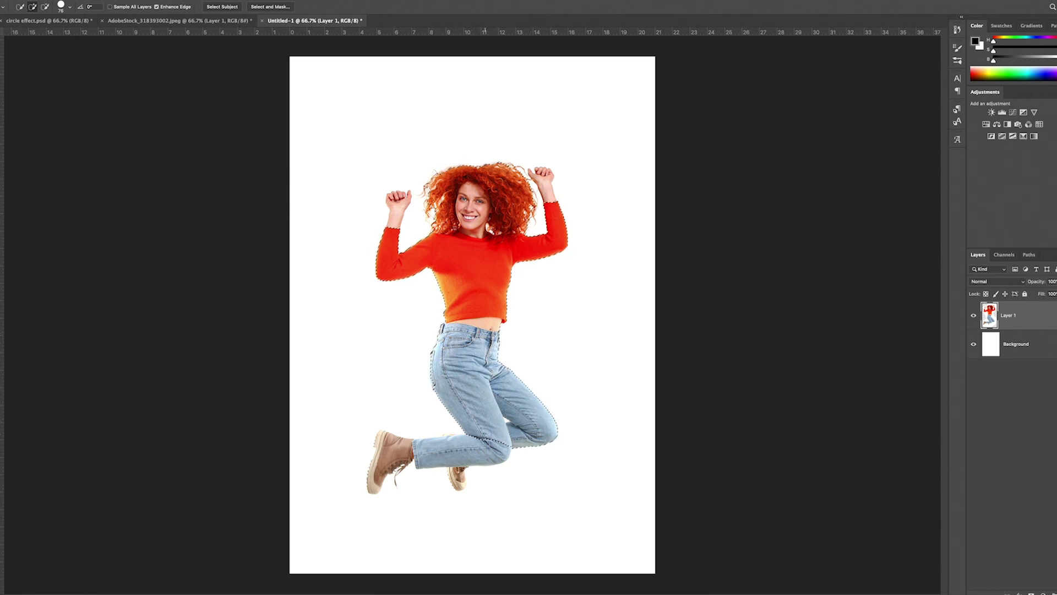
pyautogui.moveTo(485, 444)
pyautogui.mouseDown()
pyautogui.moveTo(380, 448)
pyautogui.moveTo(435, 471)
pyautogui.moveTo(408, 467)
pyautogui.mouseUp()
pyautogui.click(460, 478)
# - Turn the selection into a layer mask and refine its edge around the shoelaces in Select and Mask, output to Layer Mask
pyautogui.click(1031, 594)
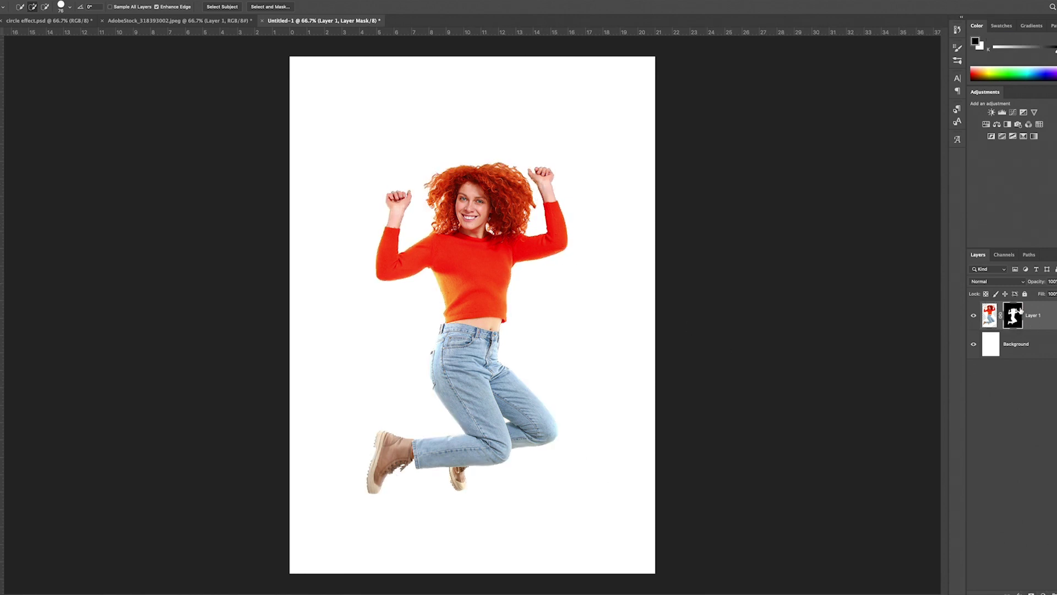
pyautogui.doubleClick(1020, 311)
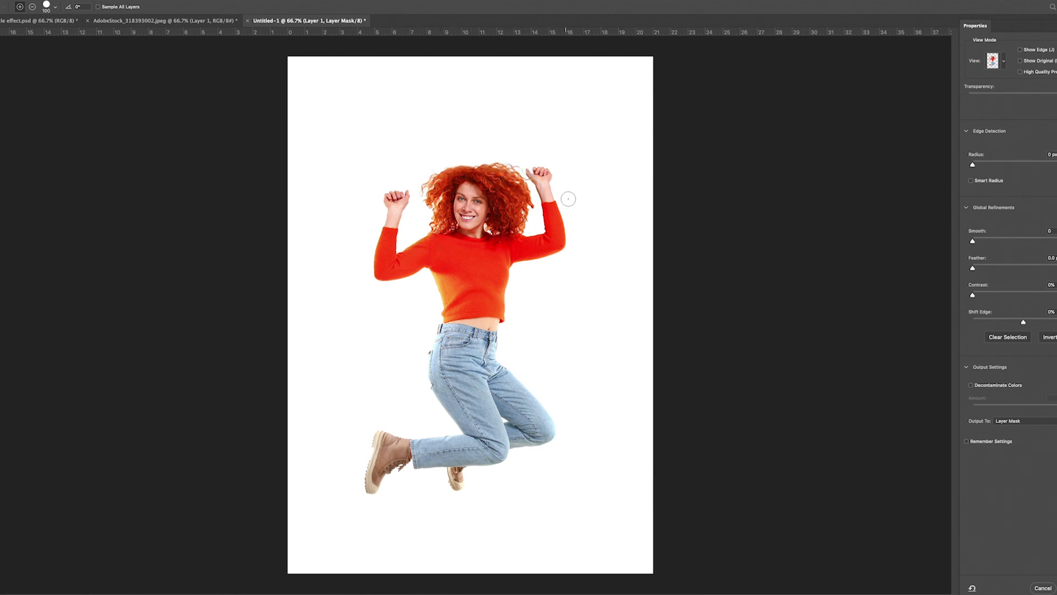
pyautogui.moveTo(405, 479); pyautogui.dragTo(389, 484)
pyautogui.press(']')
pyautogui.press(']')
pyautogui.press(']')
pyautogui.press(']')
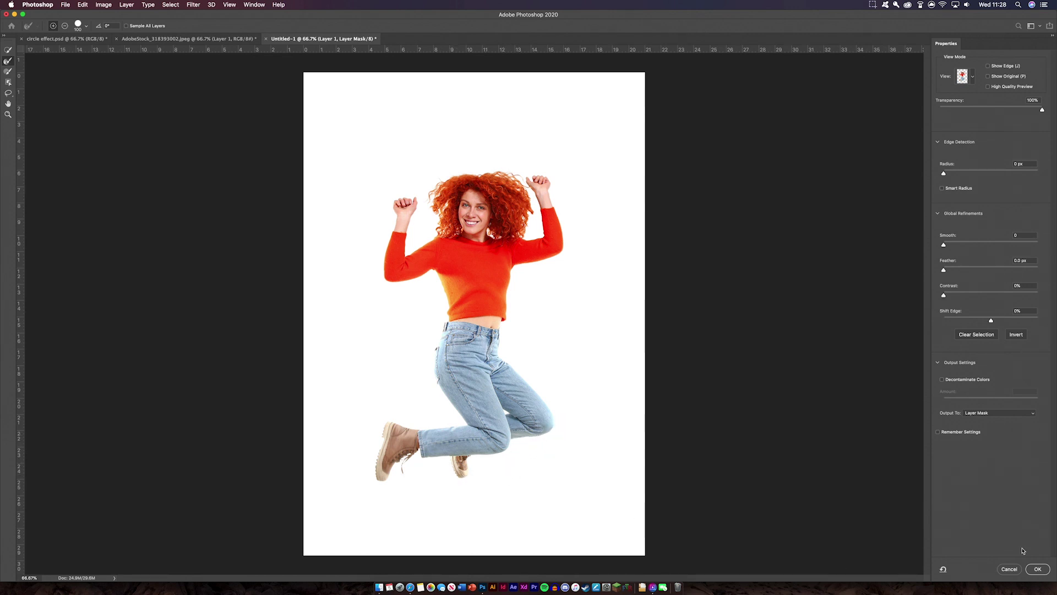
pyautogui.click(1037, 569)
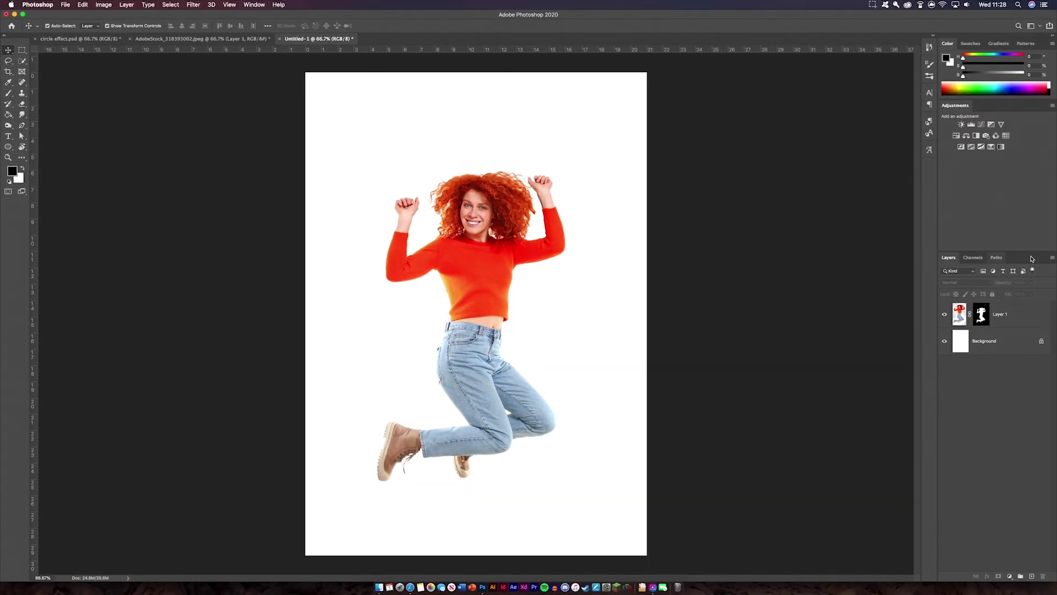
# - Add a linear black-to-transparent Gradient Fill layer at 90° and 100% scale directly above the Background layer
pyautogui.click(1016, 341)
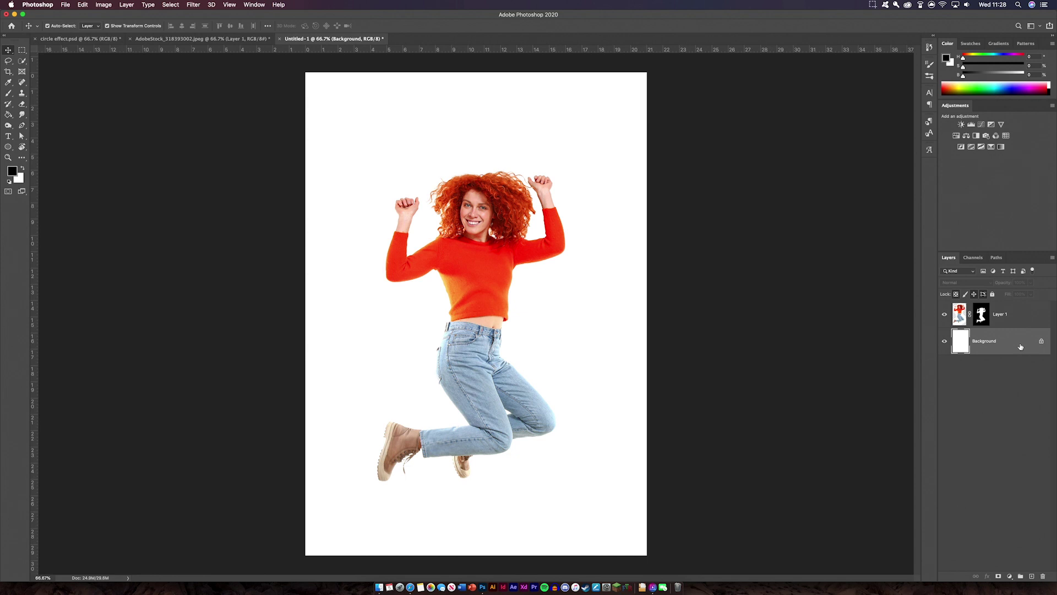
pyautogui.click(1008, 576)
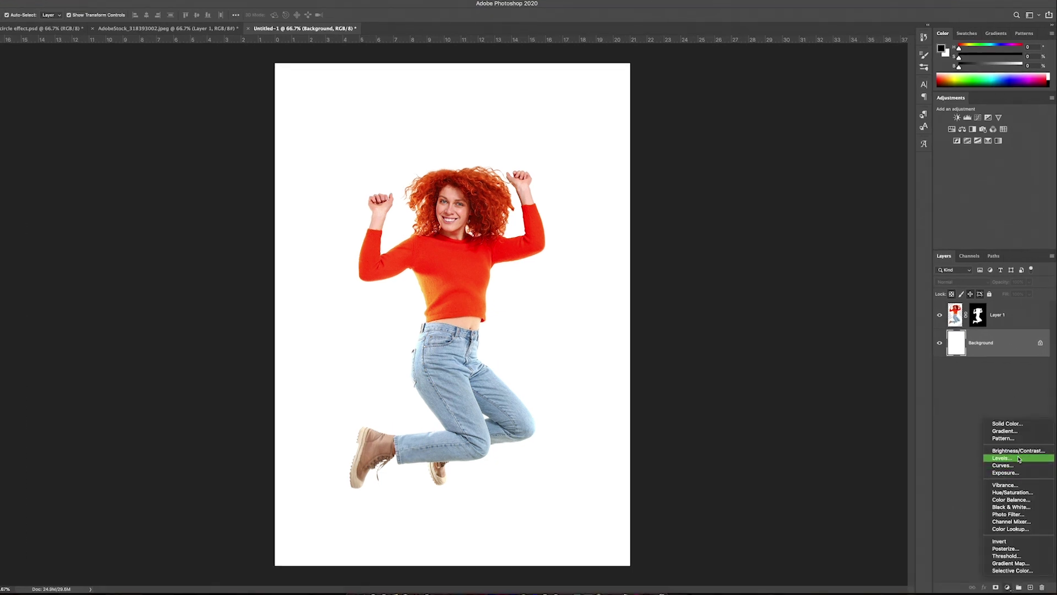
pyautogui.click(1014, 432)
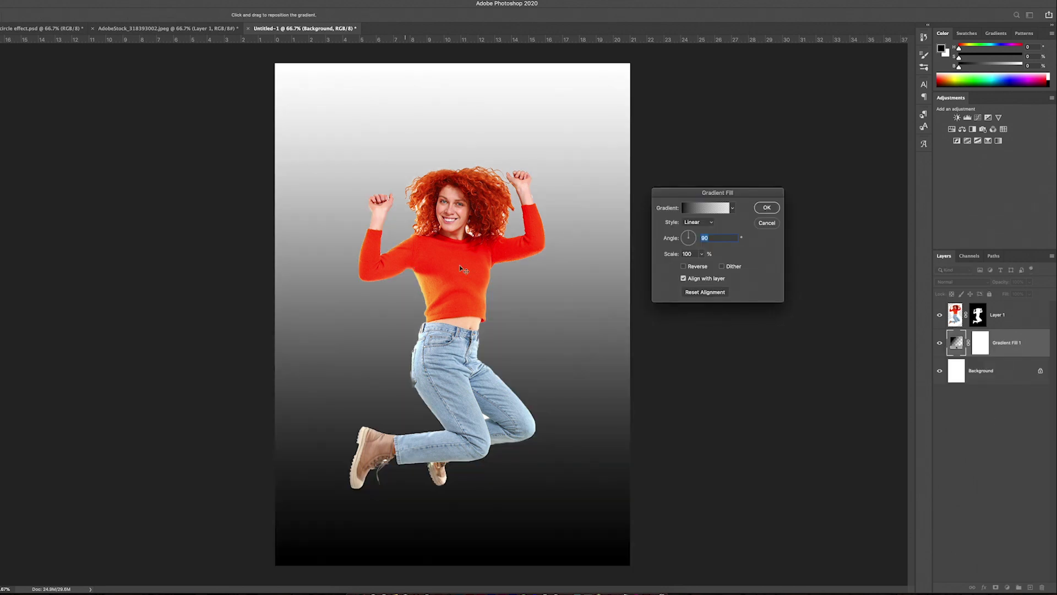
pyautogui.click(718, 216)
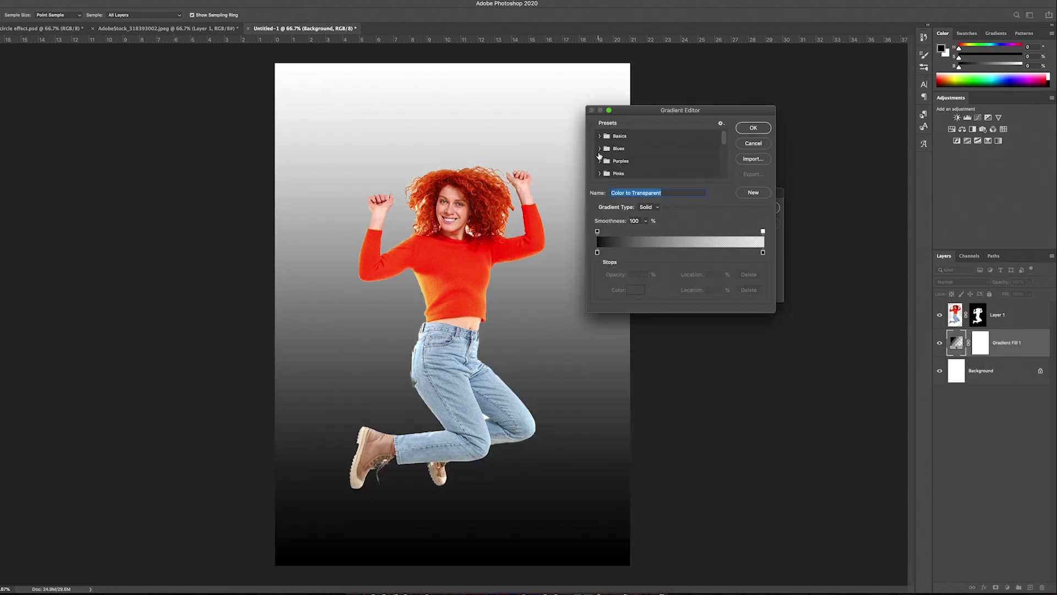
pyautogui.click(754, 128)
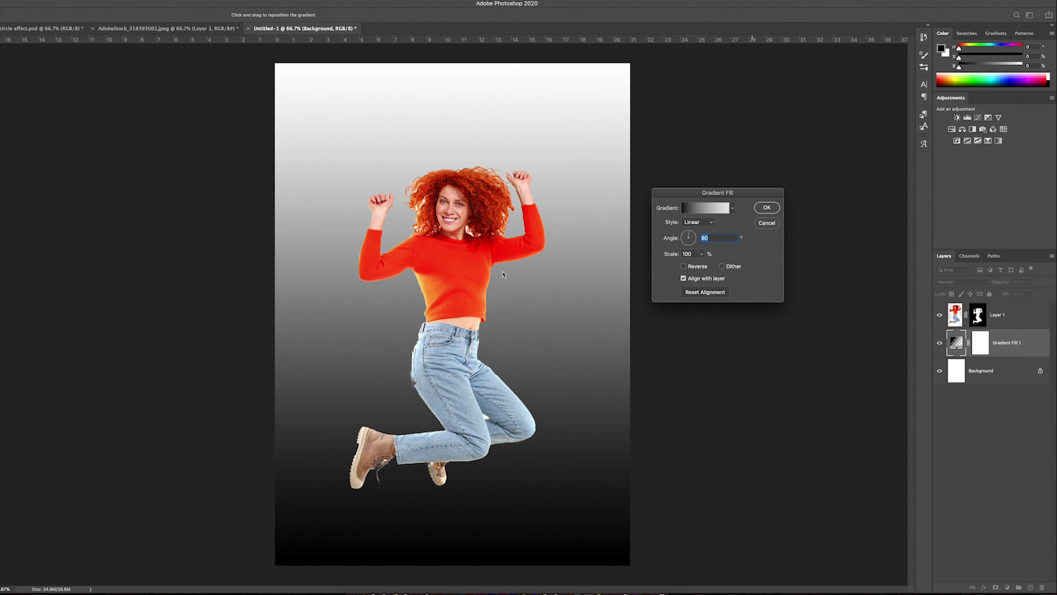
pyautogui.click(767, 208)
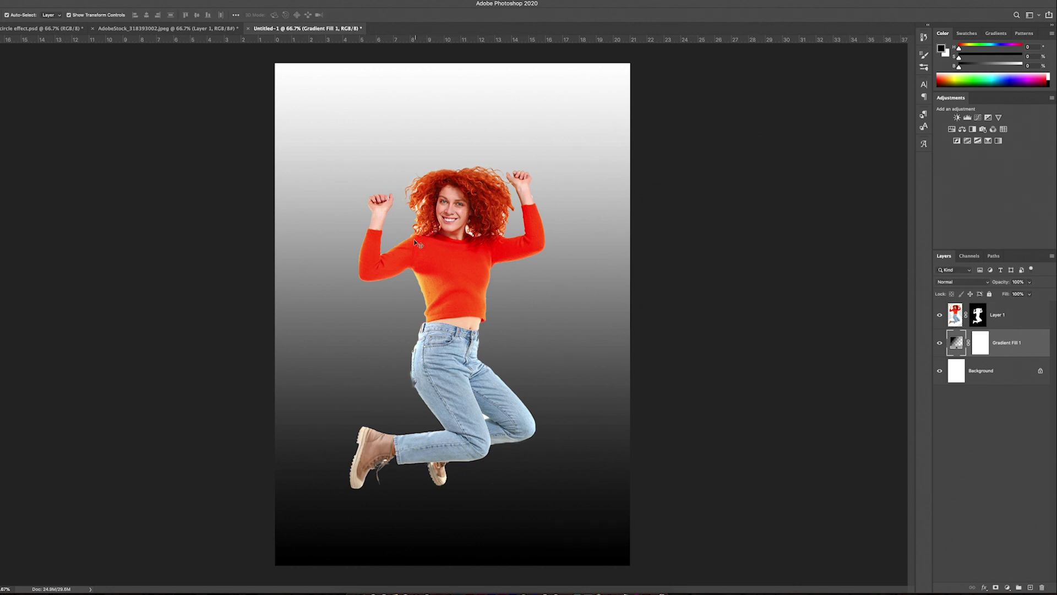
# - Check the edges of the woman's layer mask against the gradient backdrop in Select and Mask
pyautogui.click(978, 315)
pyautogui.press('super+alt+r')
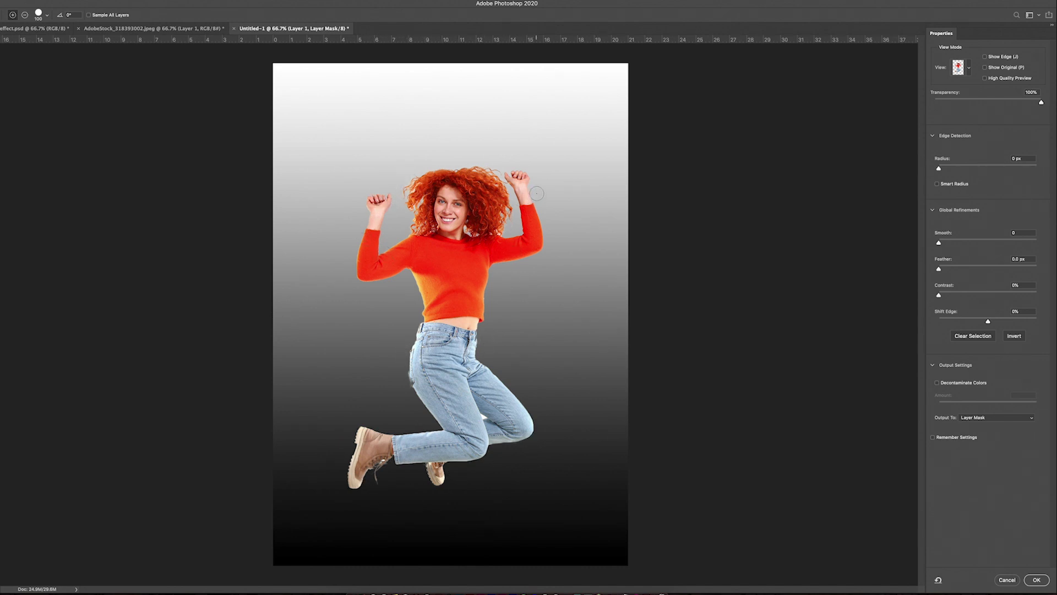
pyautogui.click(1036, 579)
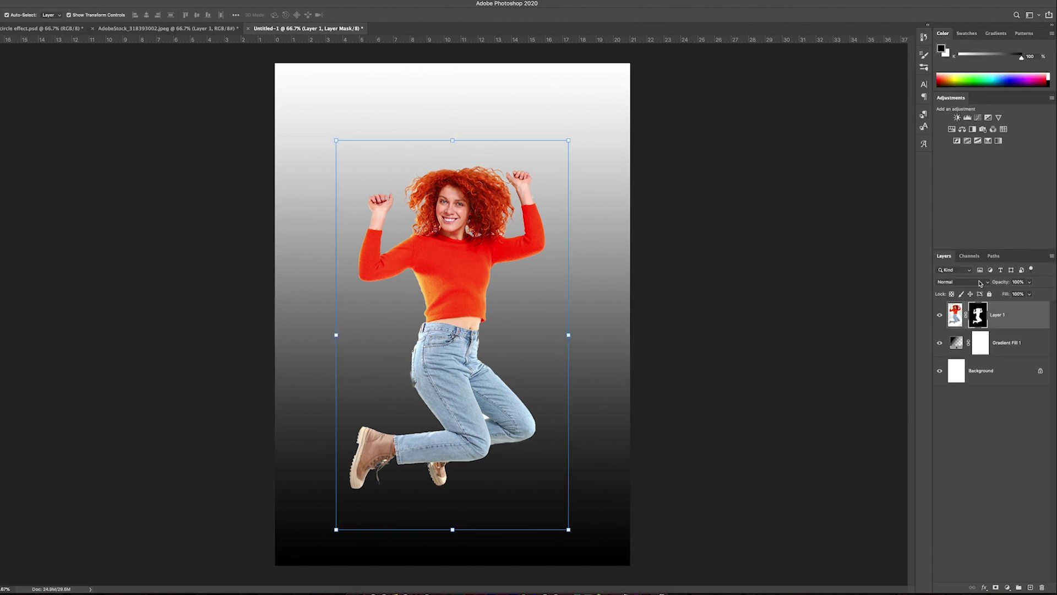
# - Apply the Orange_05 preset from the Oranges group to the gradient fill layer
pyautogui.doubleClick(957, 343)
pyautogui.click(716, 212)
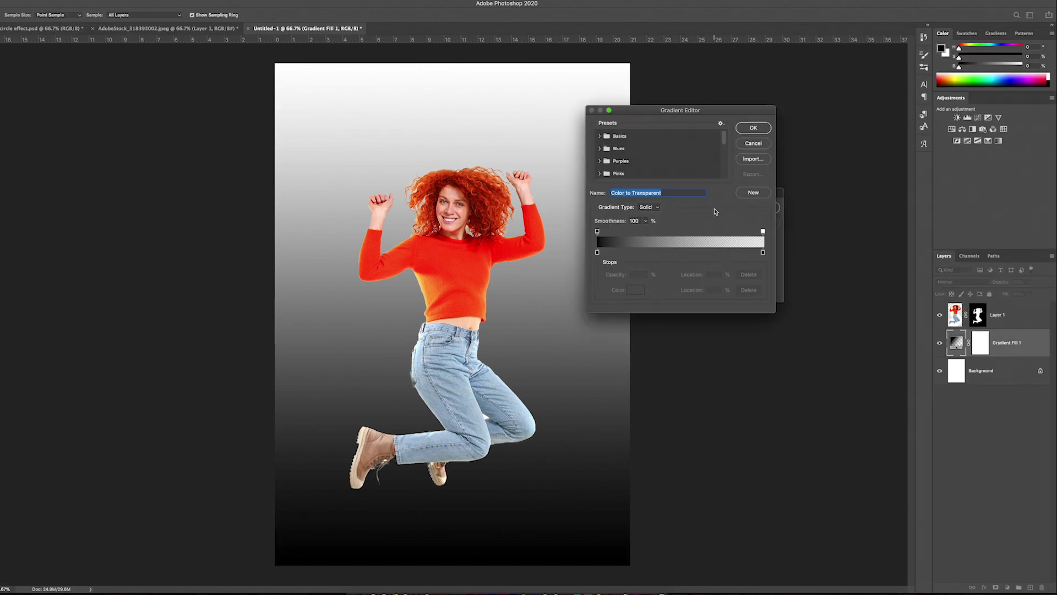
pyautogui.scroll(-2, 605, 158)
pyautogui.scroll(2, 604, 157)
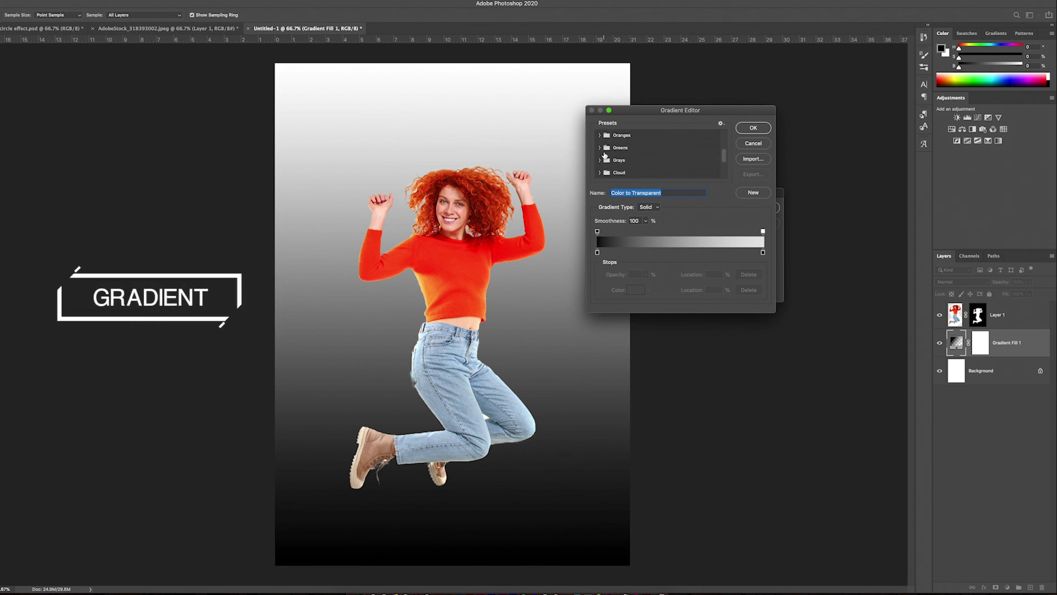
pyautogui.click(599, 134)
pyautogui.click(637, 149)
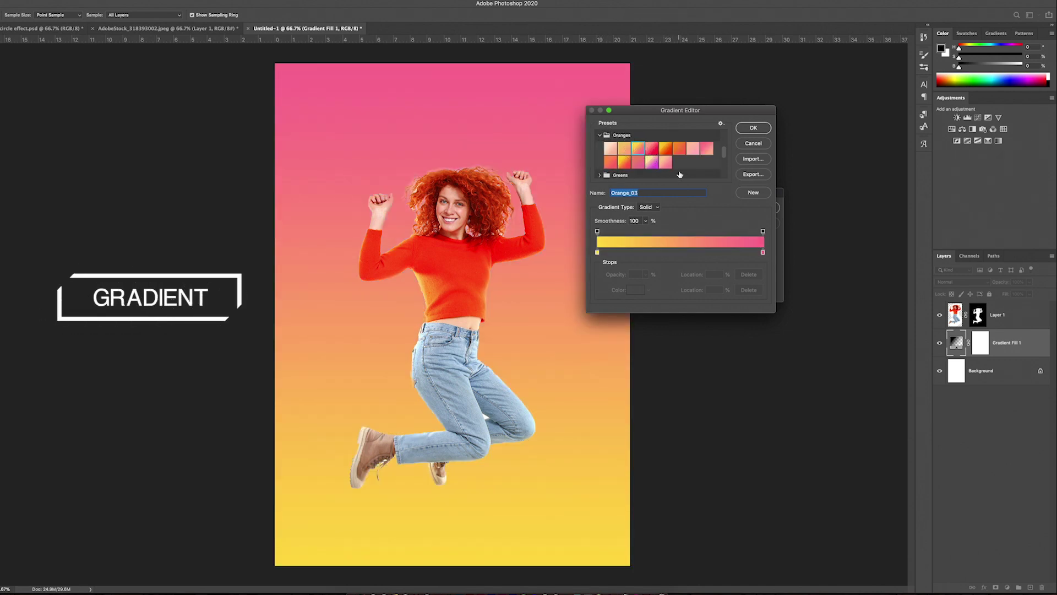
pyautogui.click(665, 148)
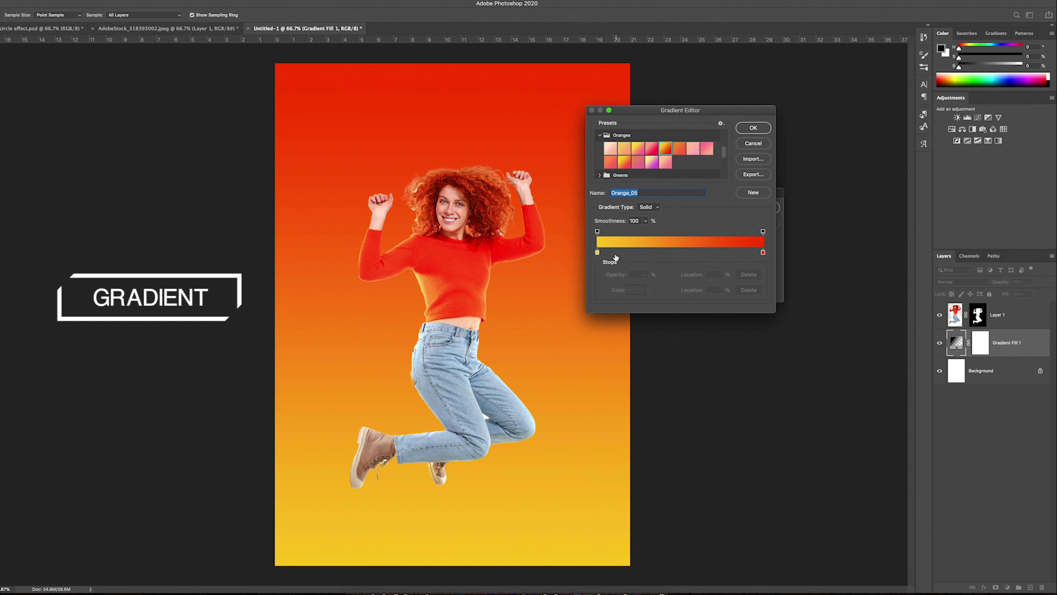
# - Change the gradient's yellow stop to the light blue #a9c0d7 sampled from the woman's jeans, and accept the edited gradient
pyautogui.click(598, 253)
pyautogui.doubleClick(598, 254)
pyautogui.moveTo(715, 270); pyautogui.dragTo(705, 272)
pyautogui.click(457, 383)
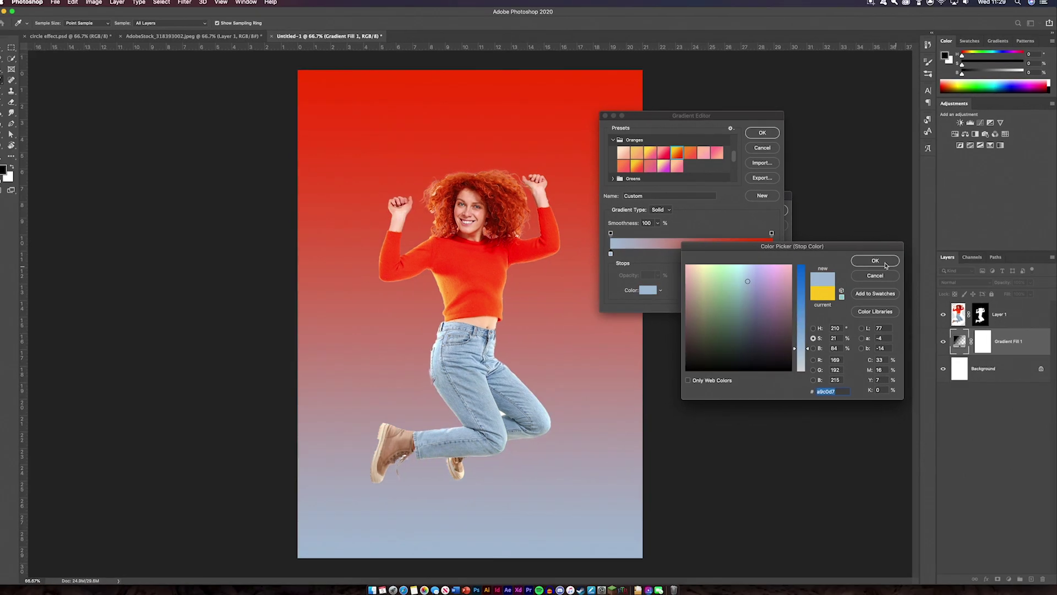
pyautogui.click(881, 261)
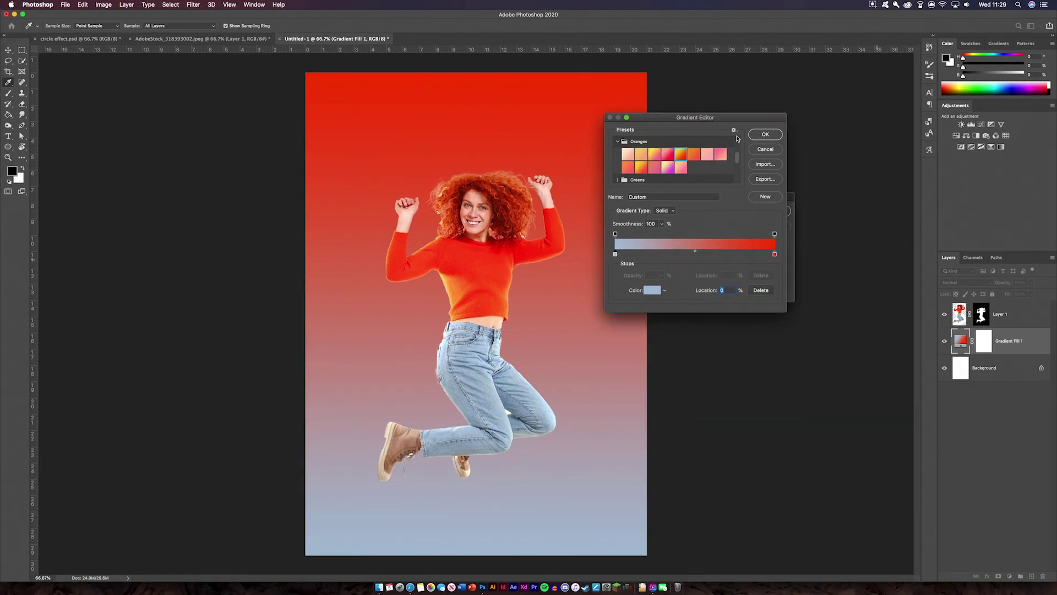
pyautogui.click(763, 133)
# - Set the gradient fill's style to Radial and its scale to 167%, and try reversing the colours
pyautogui.click(713, 225)
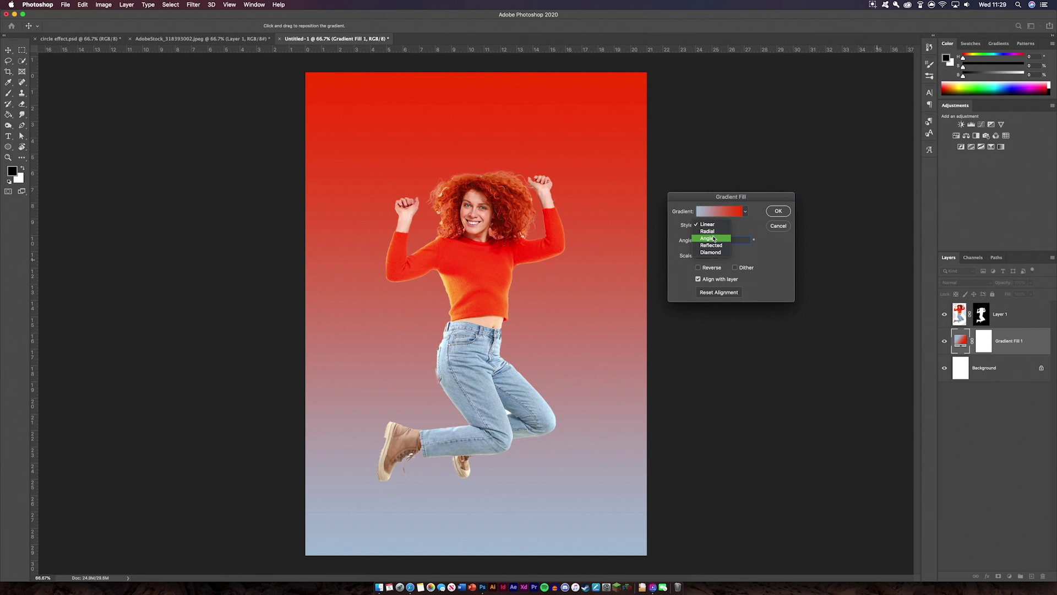
pyautogui.click(710, 235)
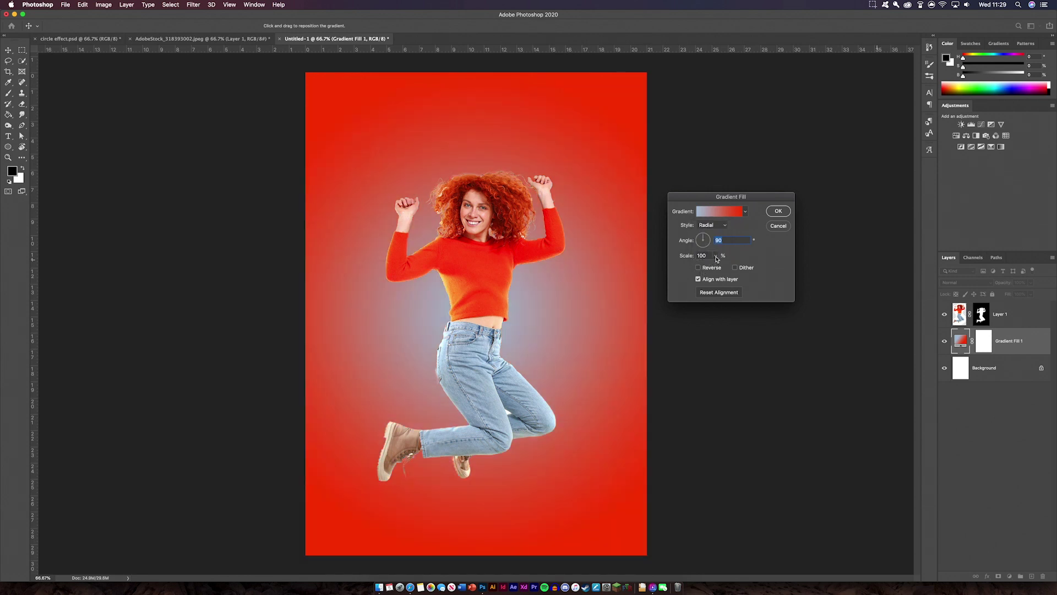
pyautogui.moveTo(686, 257); pyautogui.dragTo(746, 256)
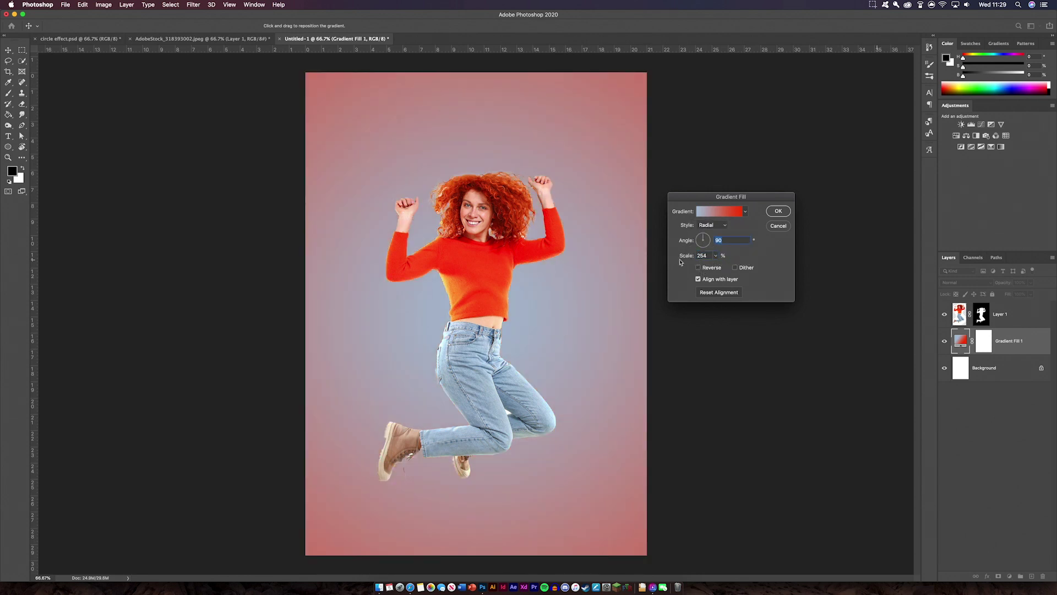
pyautogui.moveTo(680, 262)
pyautogui.mouseDown()
pyautogui.moveTo(663, 260)
pyautogui.moveTo(686, 259)
pyautogui.mouseUp()
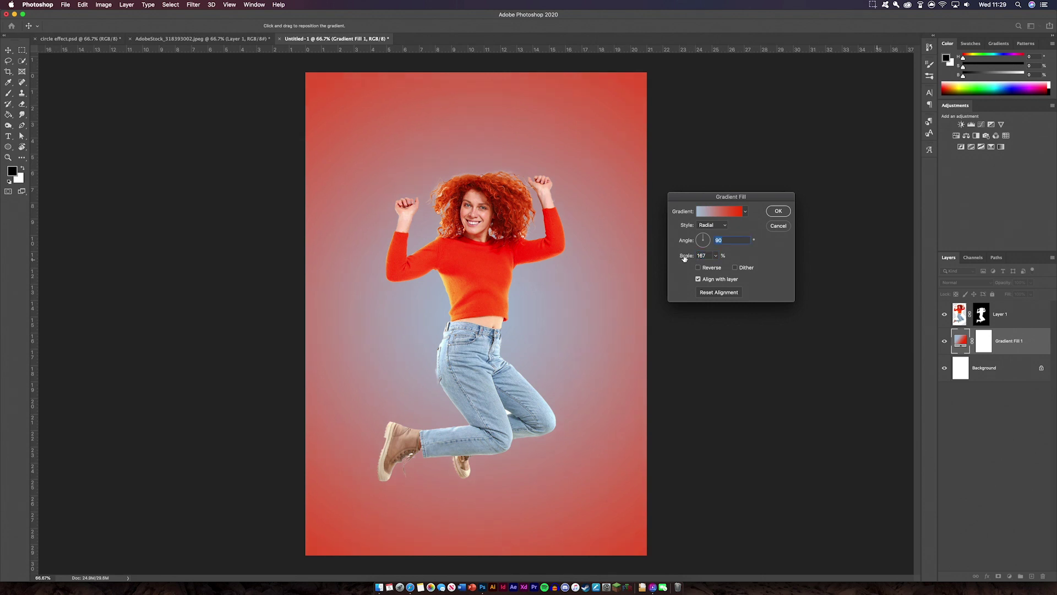
pyautogui.click(718, 267)
pyautogui.click(718, 268)
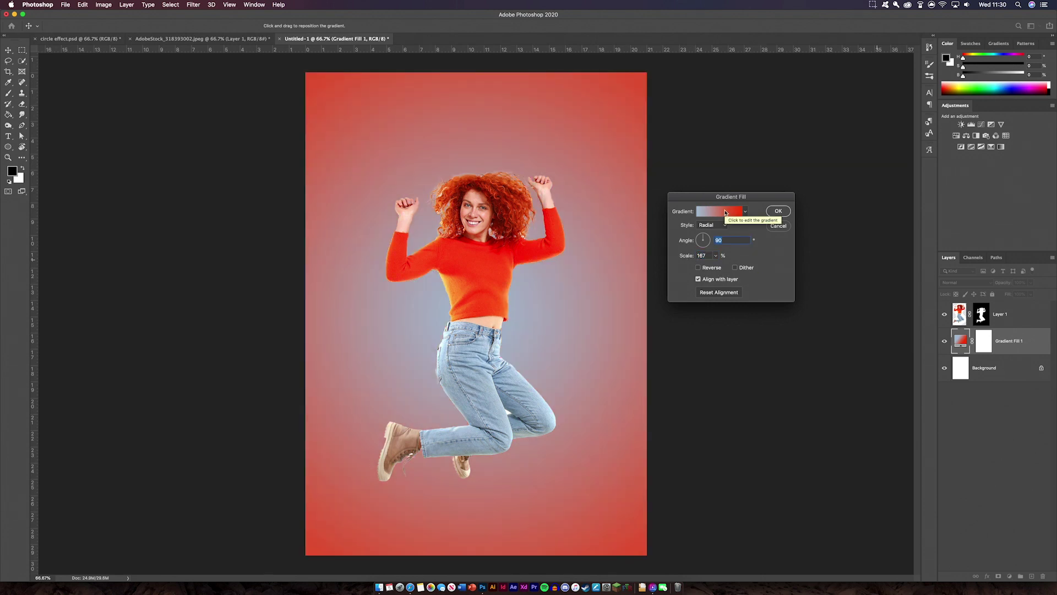
# - Return the gradient fill's style to Linear, accept the settings, and compare the background with circle effect.psd
pyautogui.click(712, 226)
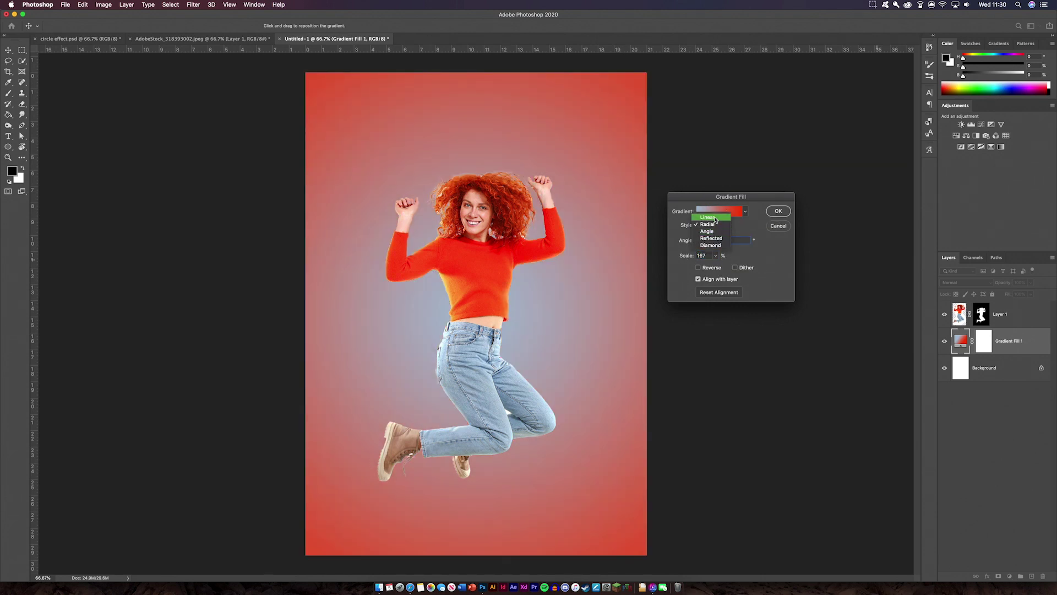
pyautogui.click(715, 219)
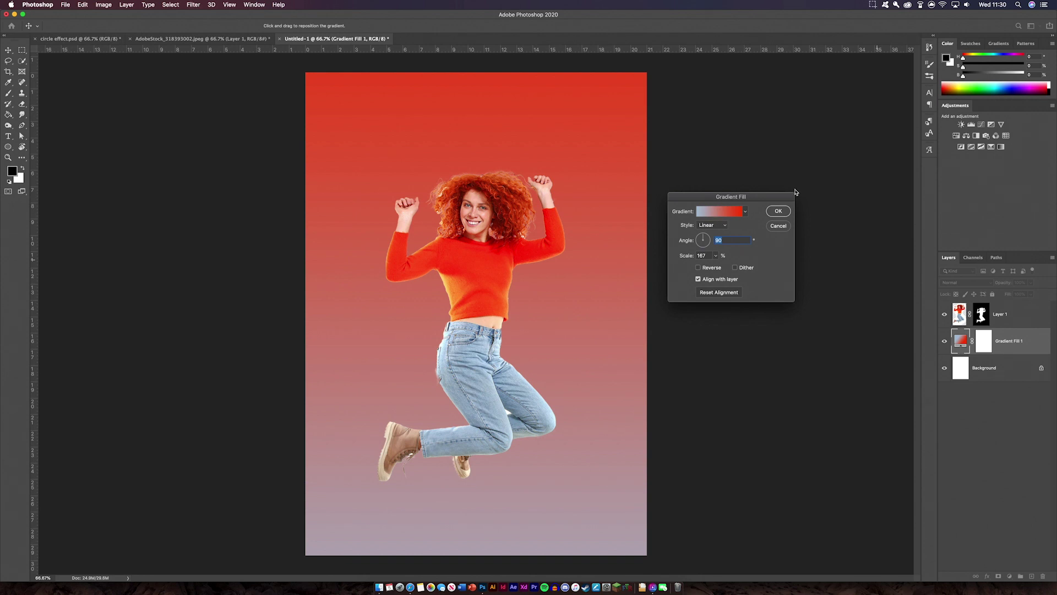
pyautogui.click(778, 211)
pyautogui.click(50, 38)
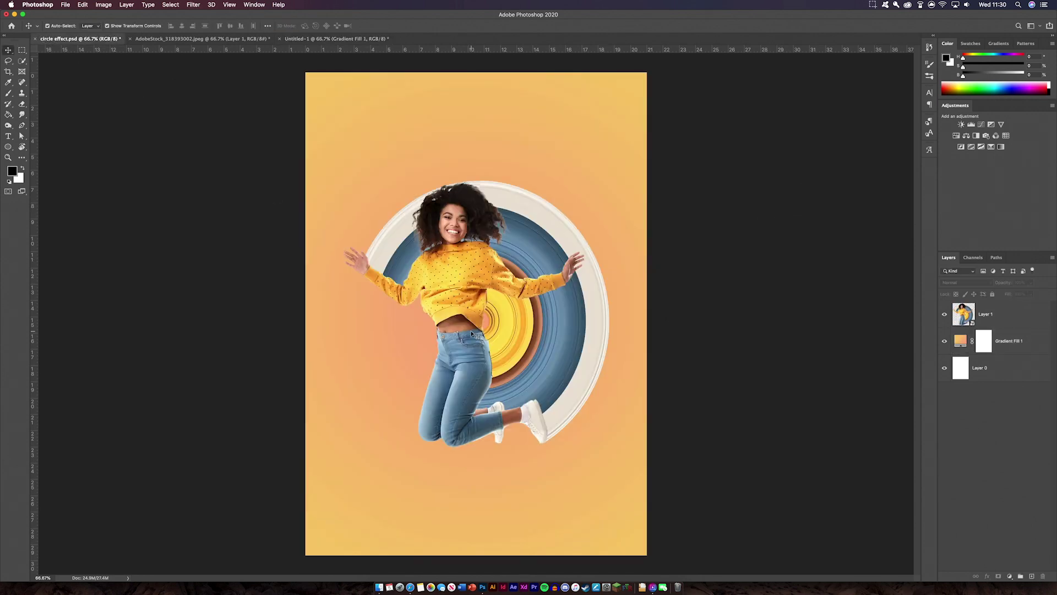
pyautogui.click(337, 41)
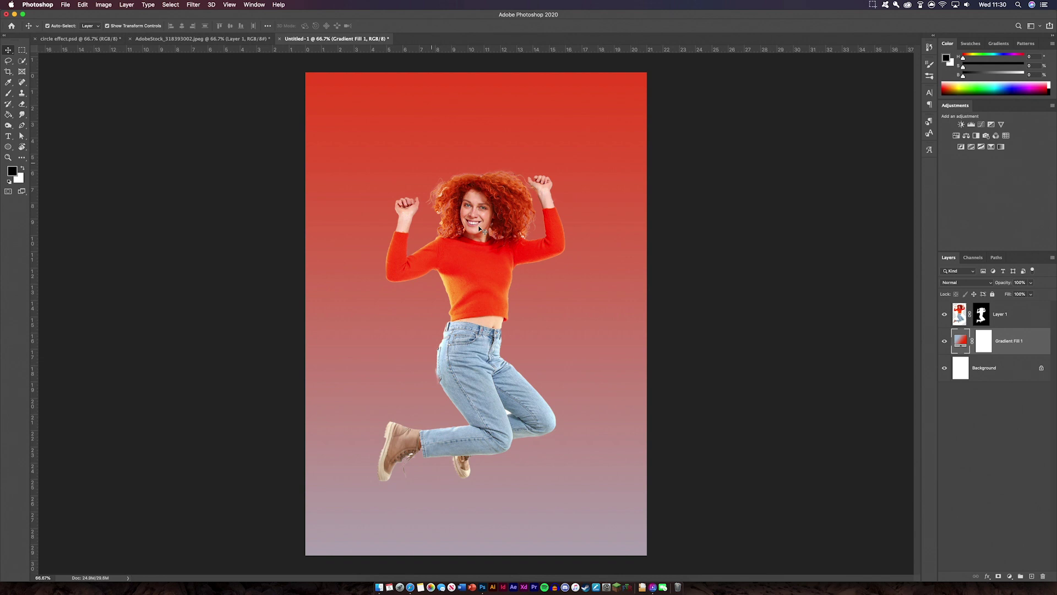
# - Change the light blue stop of the background gradient to the brighter cyan #52c9eb and accept the fill
pyautogui.doubleClick(960, 340)
pyautogui.click(718, 211)
pyautogui.doubleClick(615, 254)
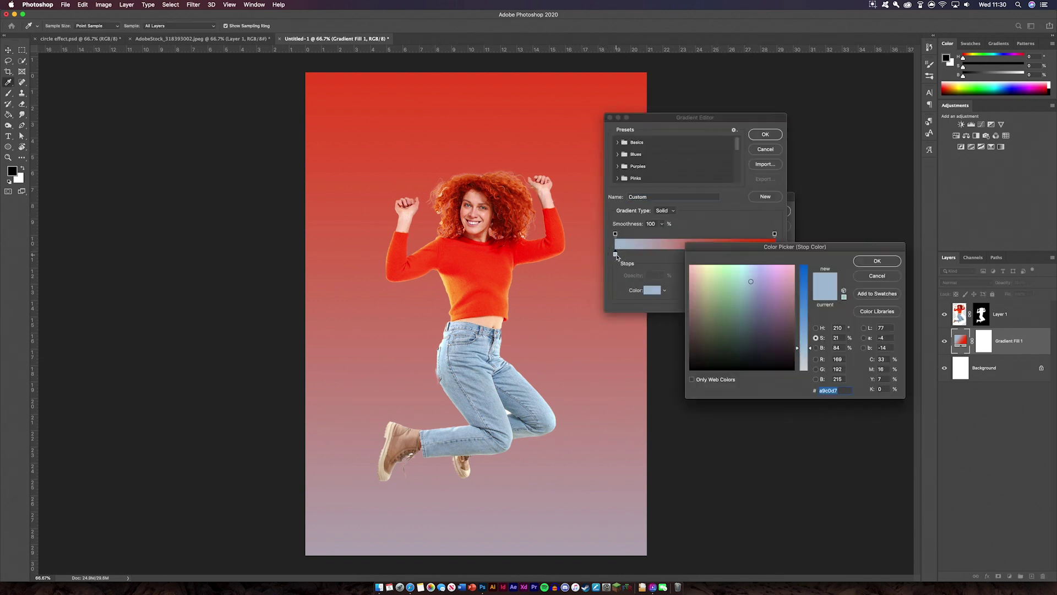
pyautogui.moveTo(750, 282); pyautogui.dragTo(751, 278)
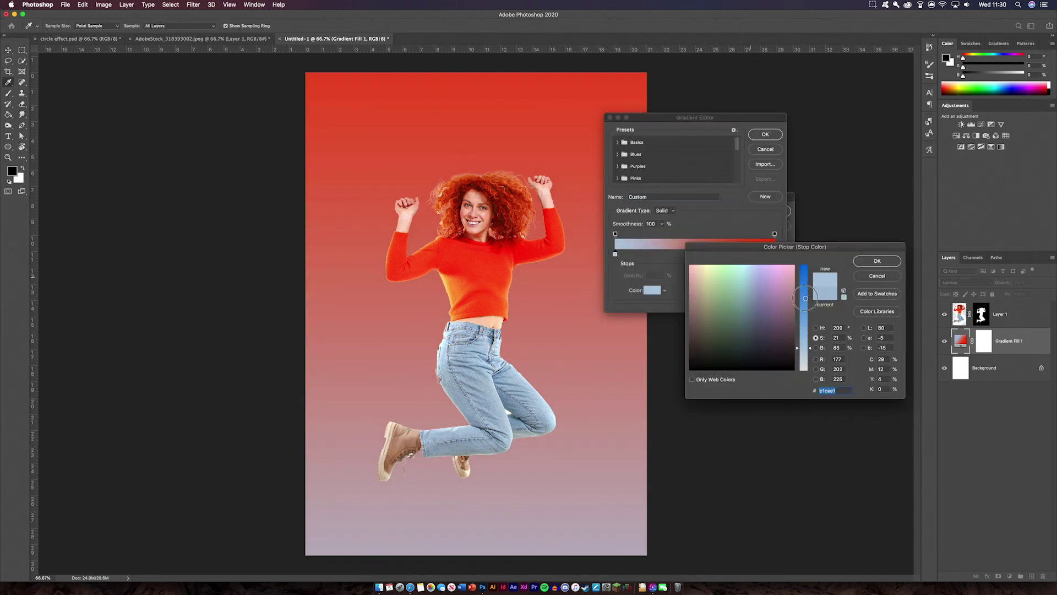
pyautogui.moveTo(805, 297)
pyautogui.mouseDown()
pyautogui.moveTo(807, 287)
pyautogui.moveTo(806, 303)
pyautogui.mouseUp()
pyautogui.click(747, 273)
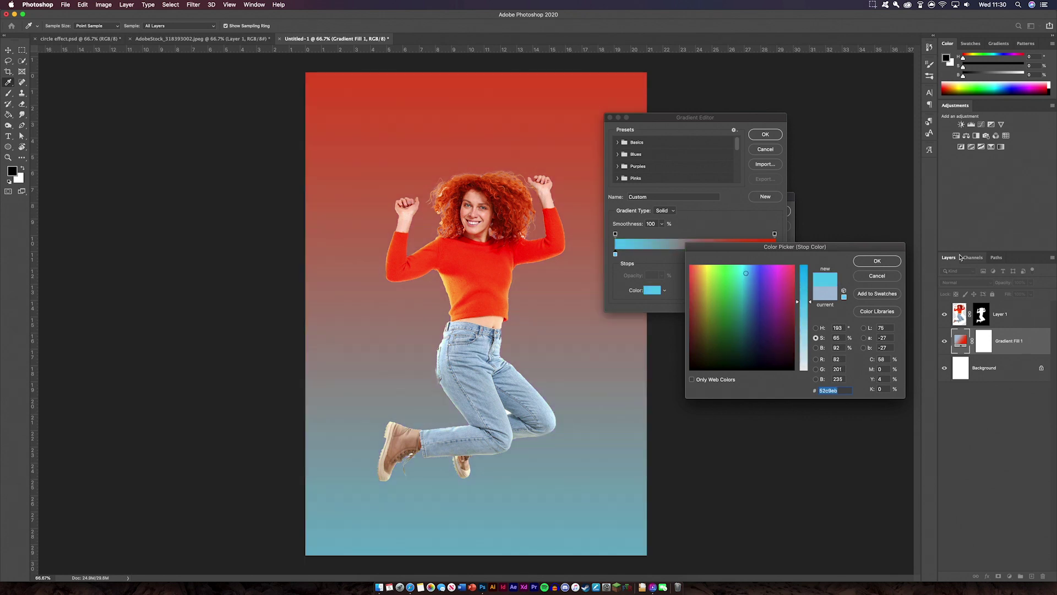
pyautogui.click(892, 261)
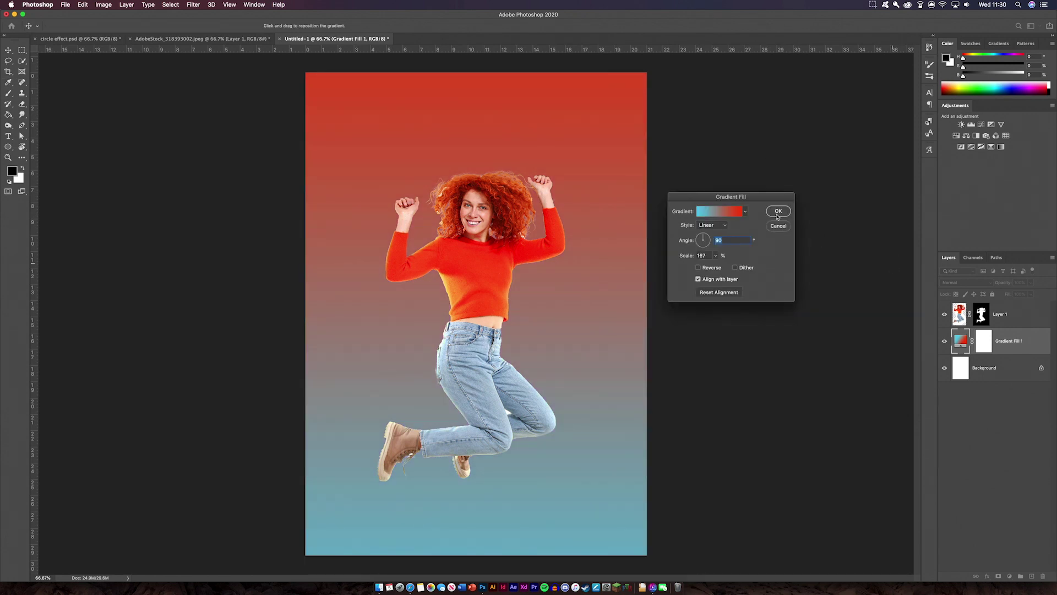
pyautogui.click(778, 212)
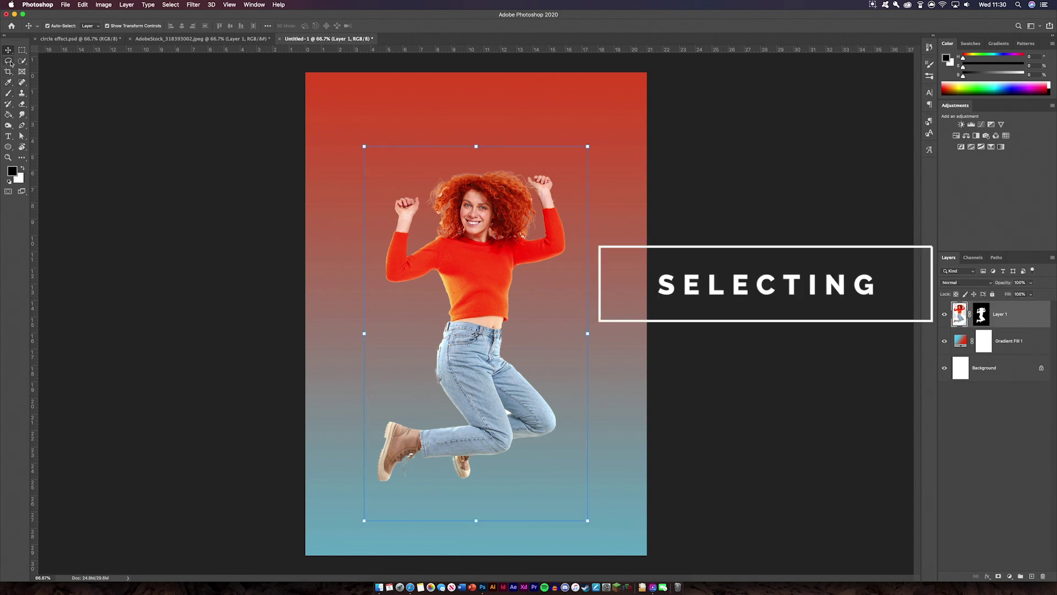
# - Copy a thin vertical strip of the woman's hair and sweater to a new layer and stretch it across the full canvas width
pyautogui.click(22, 49)
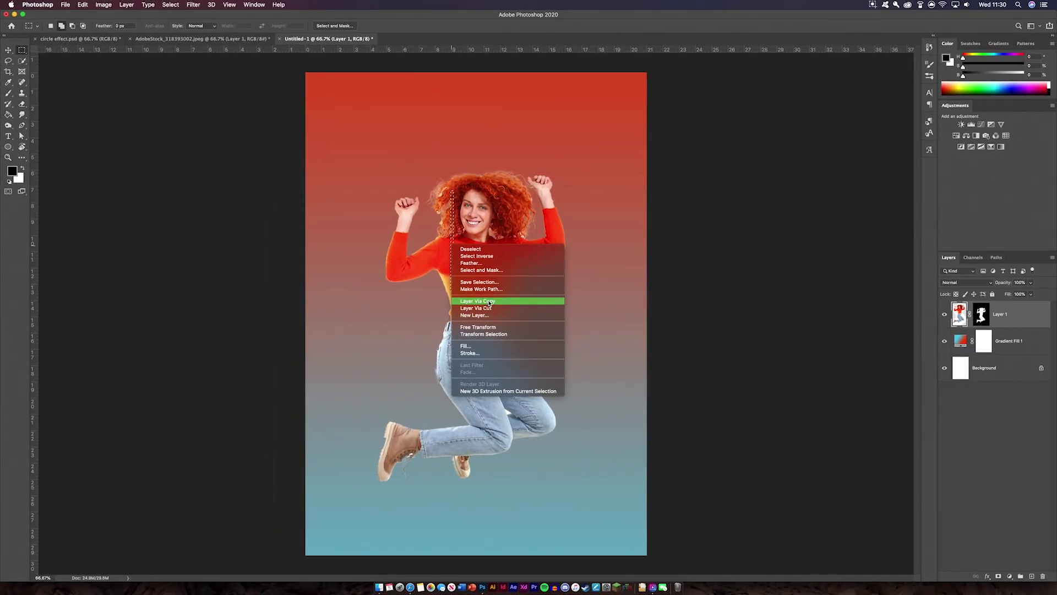
pyautogui.click(489, 302)
pyautogui.click(8, 50)
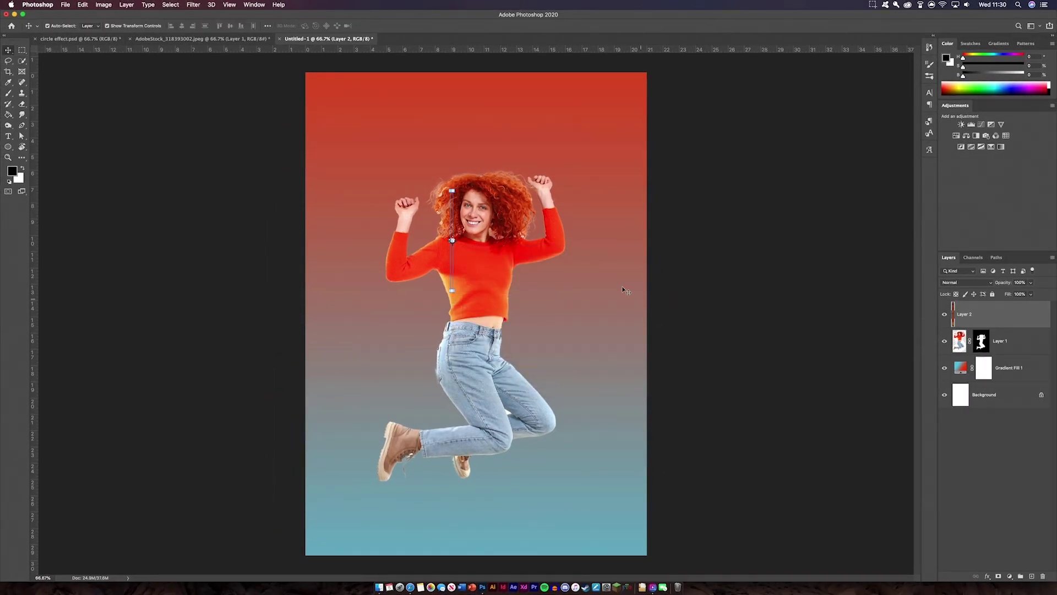
pyautogui.press('super')
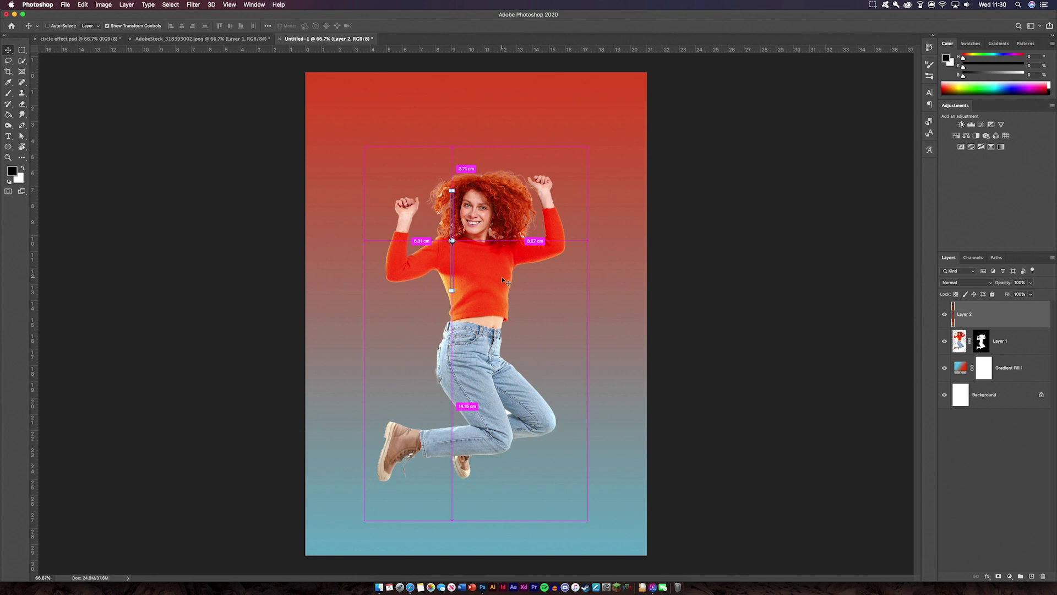
pyautogui.moveTo(453, 240); pyautogui.dragTo(647, 254)
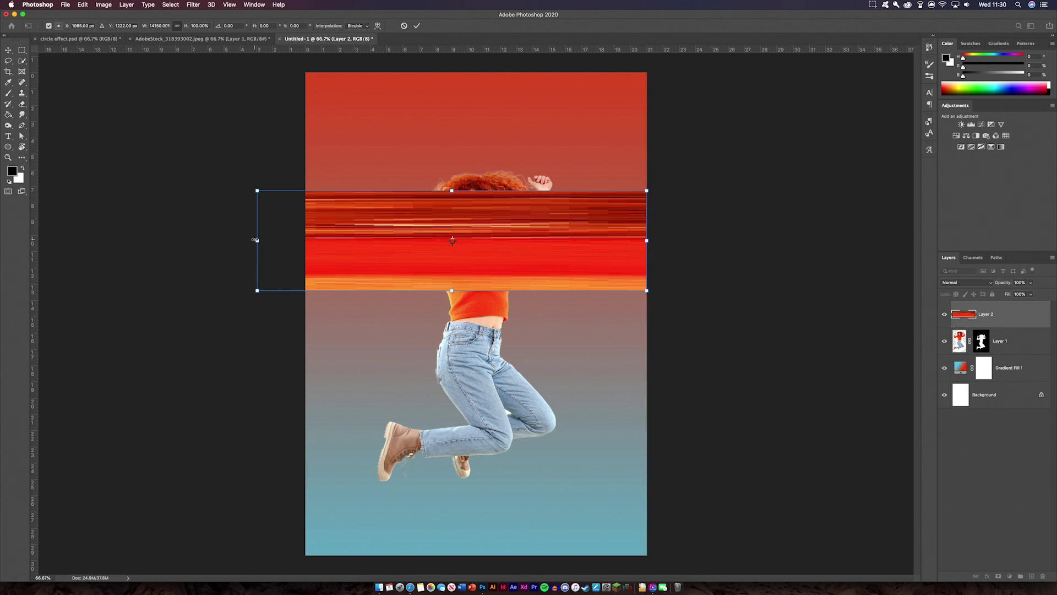
pyautogui.moveTo(255, 240); pyautogui.dragTo(306, 240)
pyautogui.click(417, 25)
# - Select a thin vertical strip of the woman's jeans on Layer 1 and copy it to a new layer
pyautogui.click(22, 49)
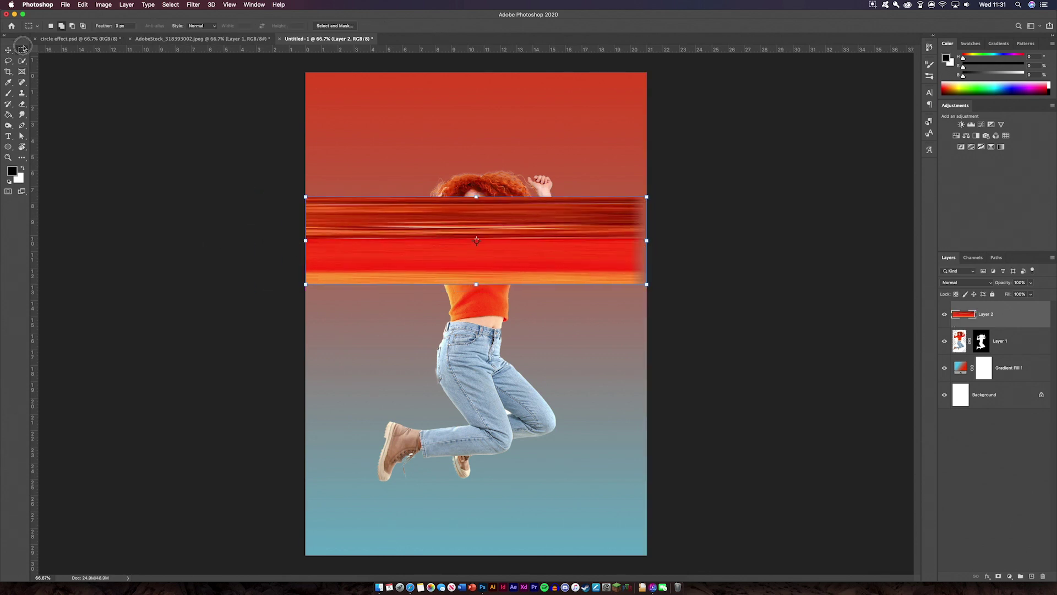
pyautogui.moveTo(453, 325); pyautogui.dragTo(457, 400)
pyautogui.rightClick(456, 375)
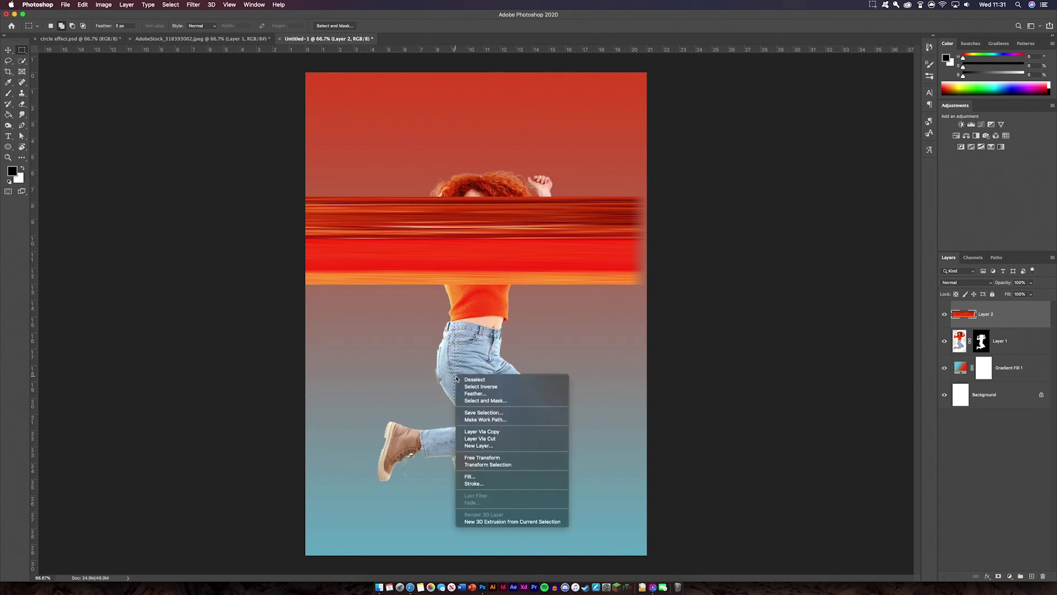
pyautogui.click(490, 439)
pyautogui.moveTo(452, 334); pyautogui.dragTo(455, 398)
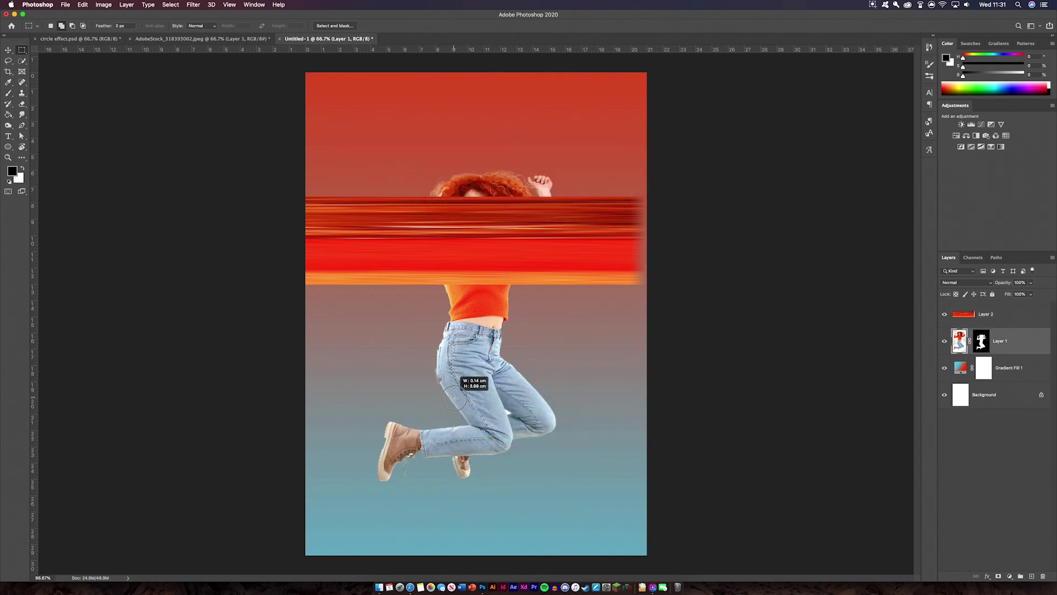
pyautogui.press('super+j')
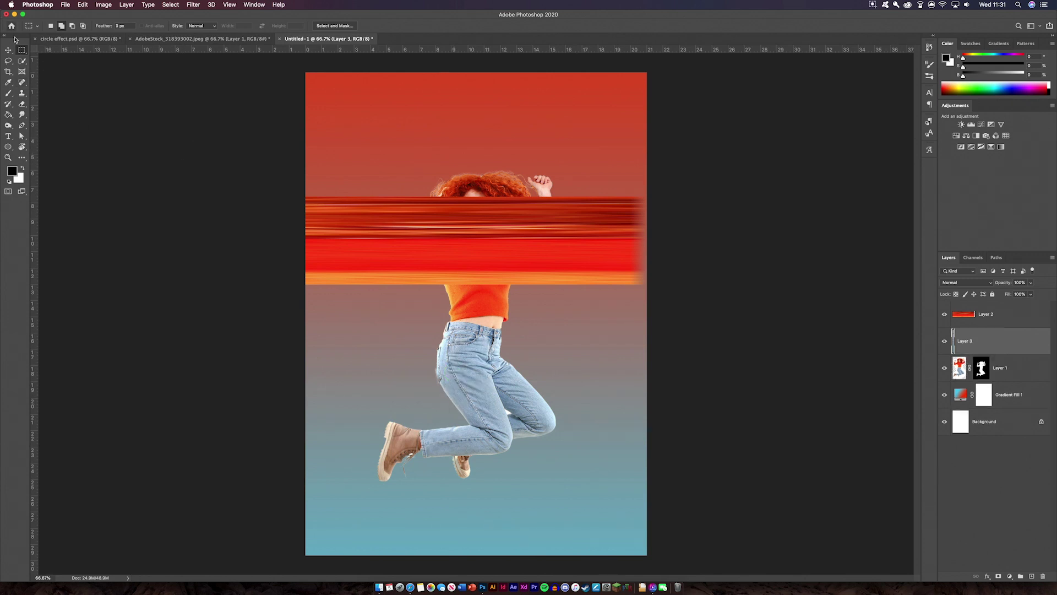
# - Stretch the copied denim strip across the full canvas width and reduce its height to about 77%
pyautogui.press('v')
pyautogui.press('super+t')
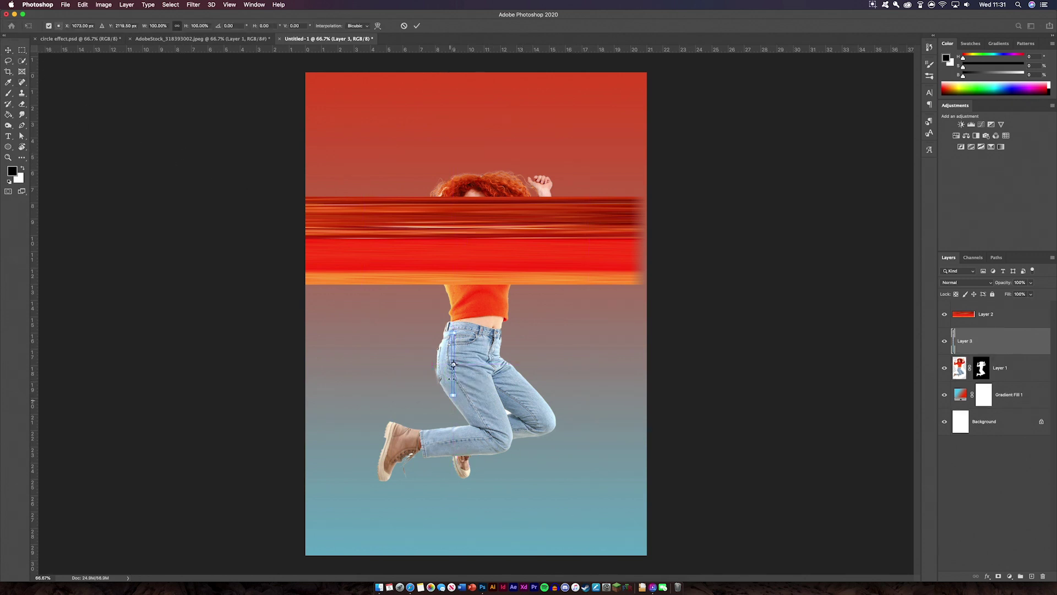
pyautogui.moveTo(461, 360); pyautogui.dragTo(676, 362)
pyautogui.moveTo(457, 333); pyautogui.dragTo(496, 366)
pyautogui.moveTo(271, 371); pyautogui.dragTo(306, 370)
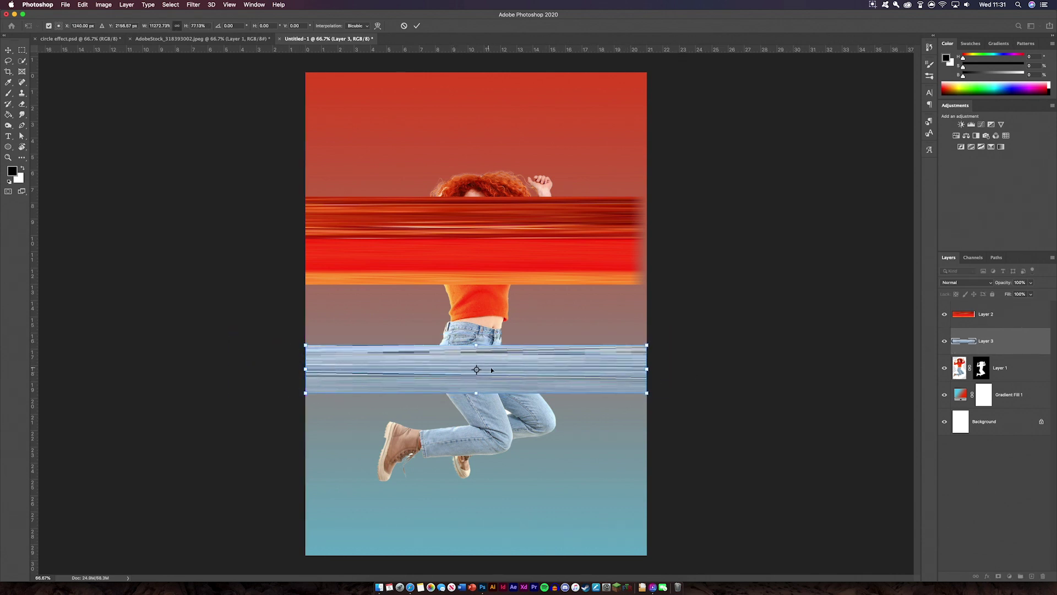
pyautogui.moveTo(475, 349); pyautogui.dragTo(476, 349)
pyautogui.click(417, 26)
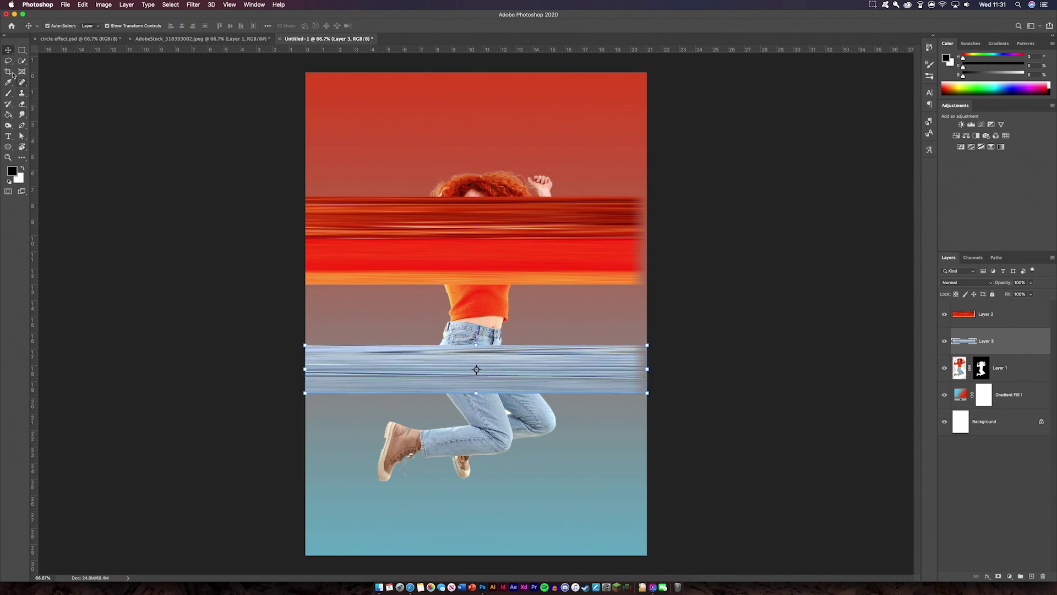
# - Select a thin vertical strip through the lower leg and rear boot on Layer 1 and copy it to a new layer
pyautogui.click(22, 60)
pyautogui.click(24, 53)
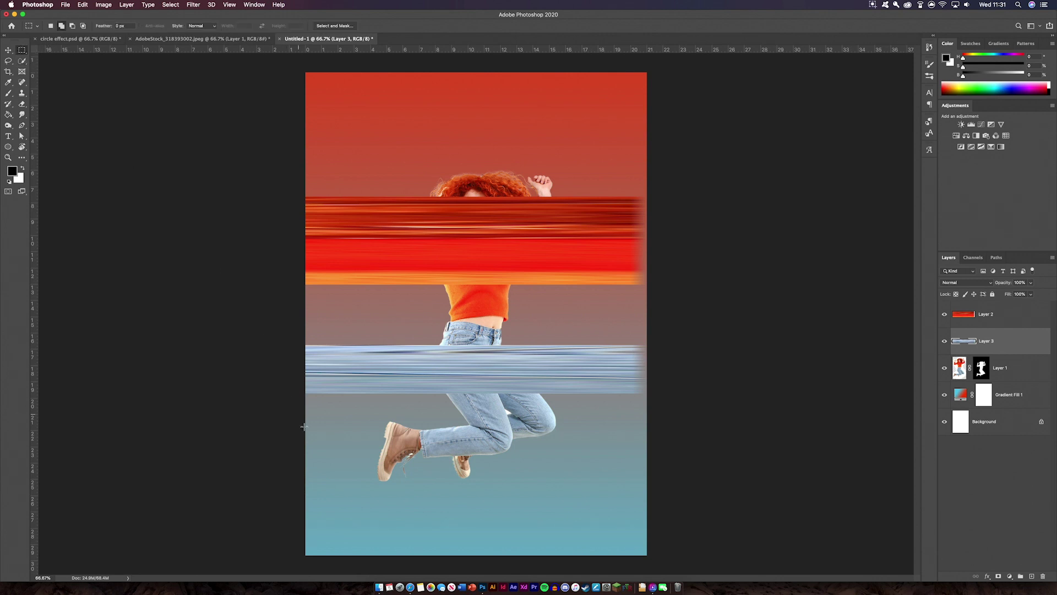
pyautogui.moveTo(464, 440); pyautogui.dragTo(467, 477)
pyautogui.hotkey('alt', '[')
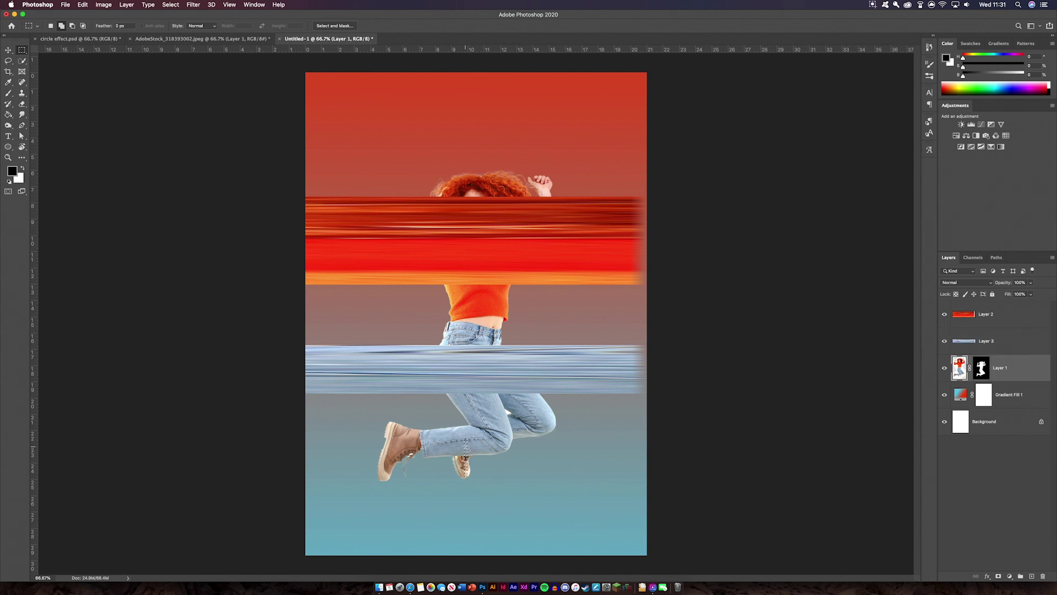
pyautogui.rightClick(466, 441)
pyautogui.click(498, 484)
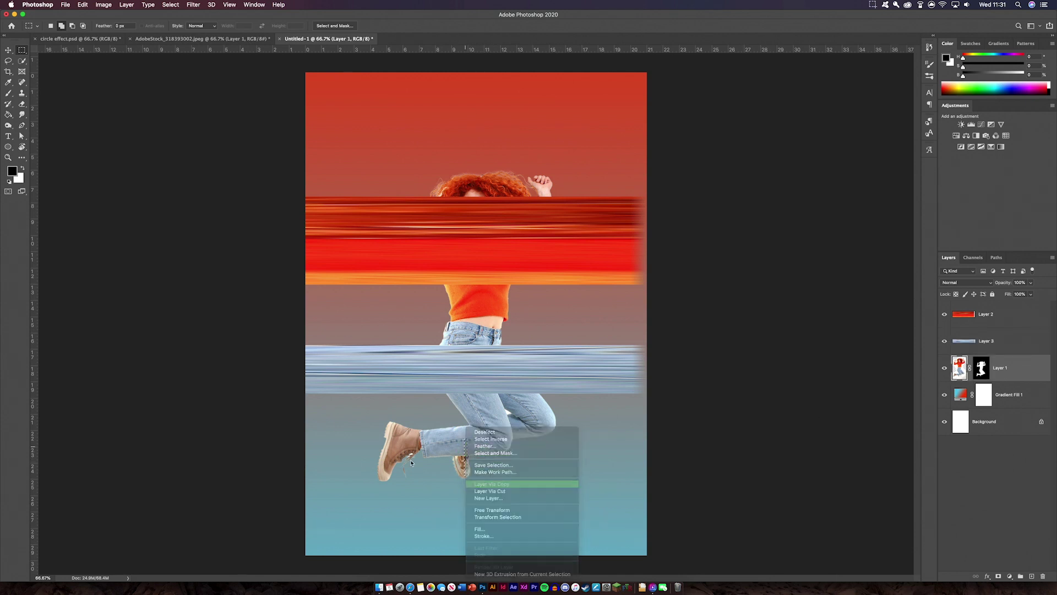
# - Stretch the copied leg-and-boot strip horizontally to about 22.8 cm so it spans the whole canvas width
pyautogui.click(8, 51)
pyautogui.press('super+t')
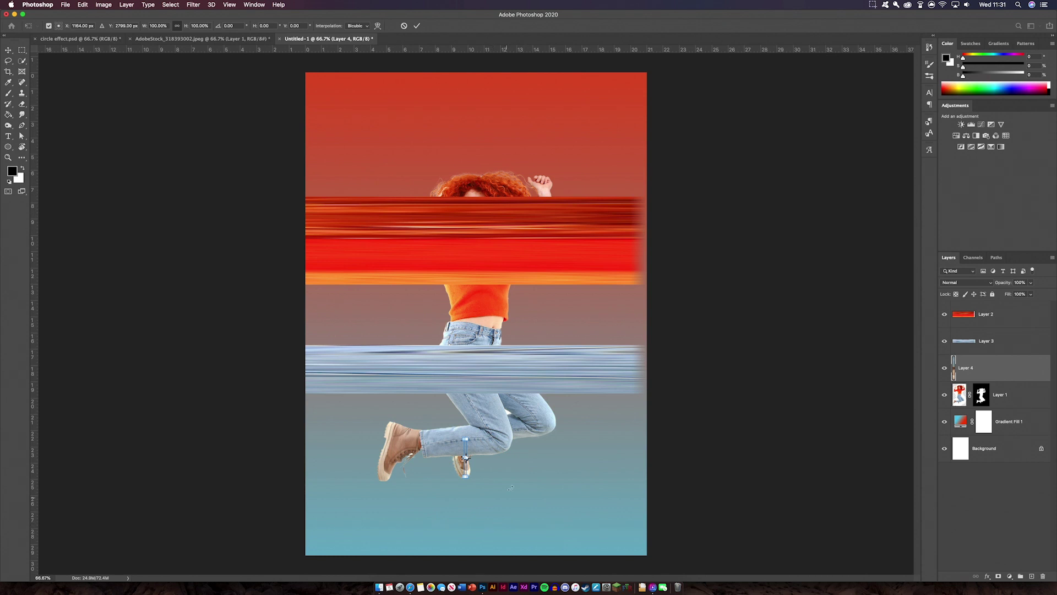
pyautogui.moveTo(467, 458); pyautogui.dragTo(652, 463)
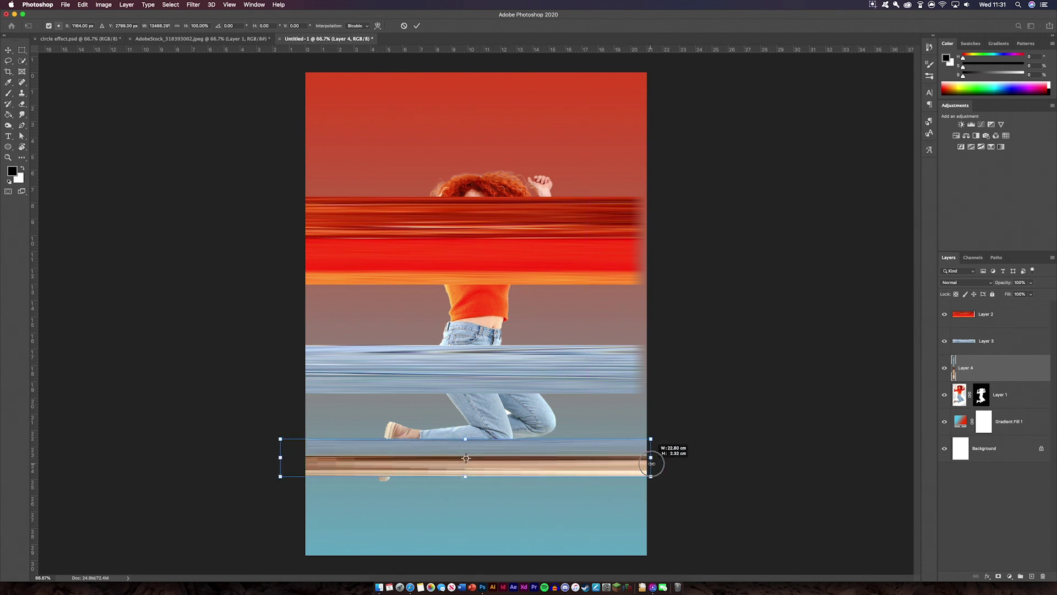
pyautogui.press('Return')
# - Move the denim and boot bands up so they stack without gaps directly beneath the red and orange band
pyautogui.moveTo(551, 367); pyautogui.dragTo(549, 314)
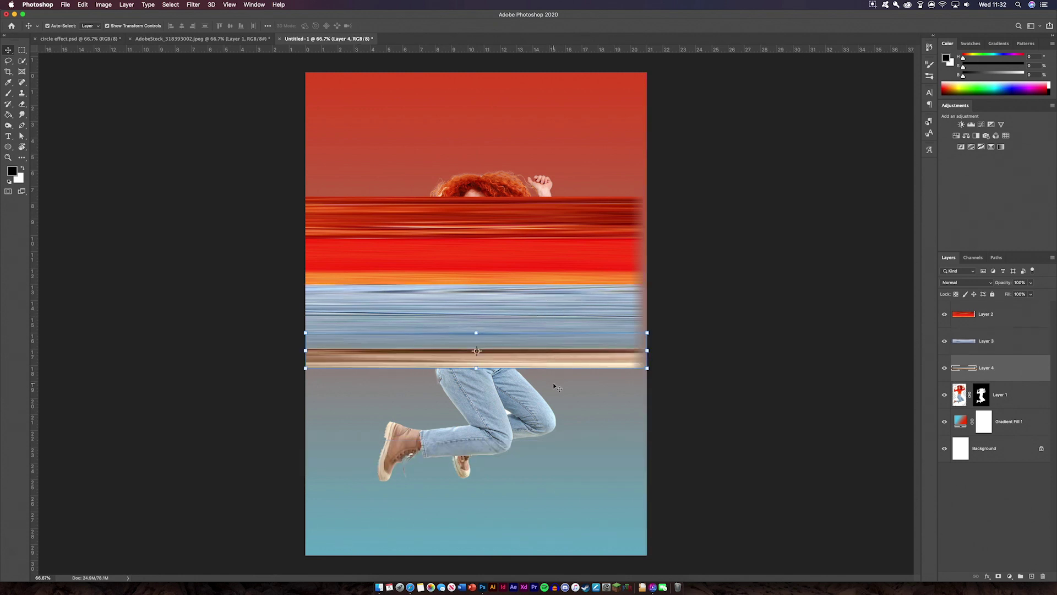
pyautogui.click(747, 370)
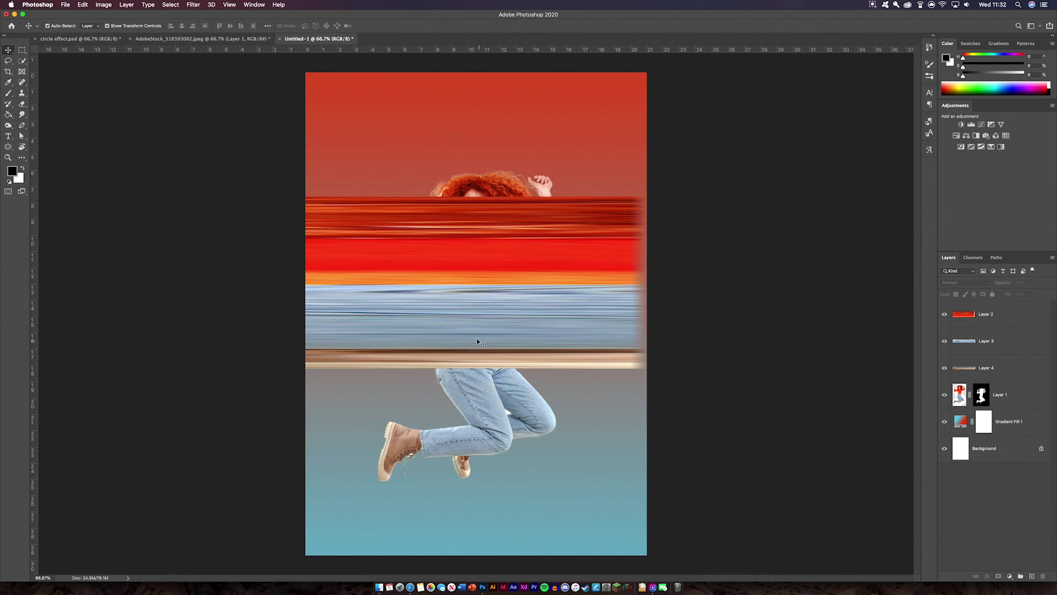
# - Select the three stretched band layers, Layer 2, Layer 3 and Layer 4, and merge them into one layer
pyautogui.click(566, 264)
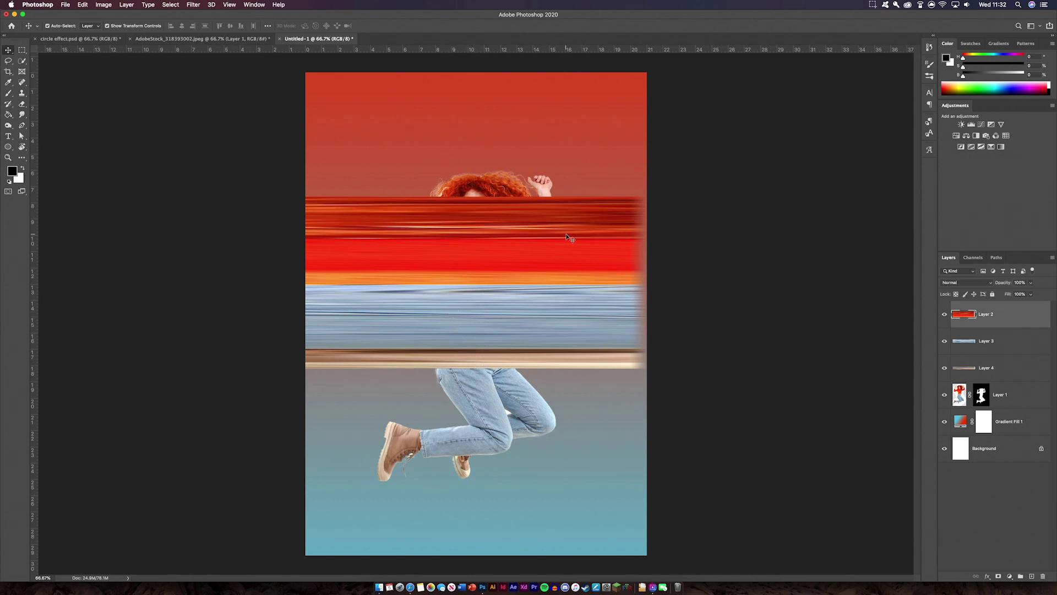
pyautogui.keyDown('shift'); pyautogui.click(1008, 346); pyautogui.keyUp('shift')
pyautogui.keyDown('shift'); pyautogui.click(1010, 371); pyautogui.keyUp('shift')
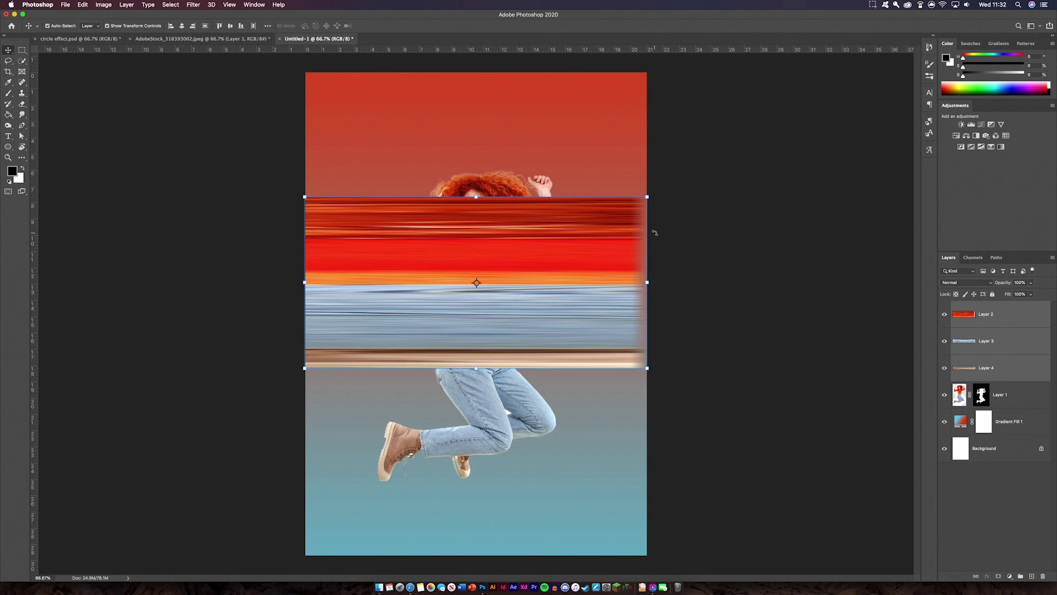
pyautogui.rightClick(1003, 319)
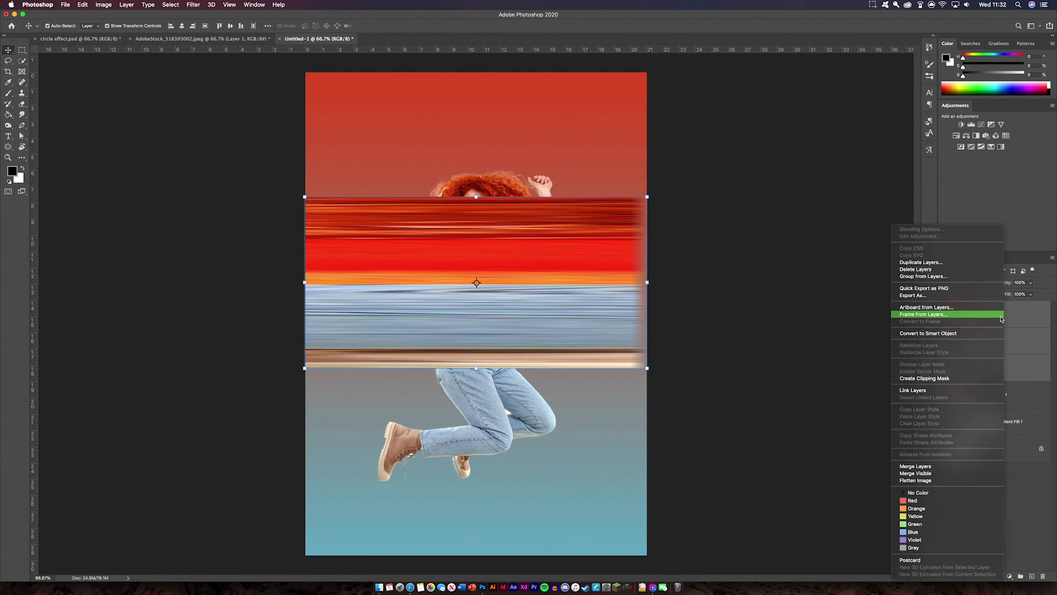
pyautogui.click(939, 466)
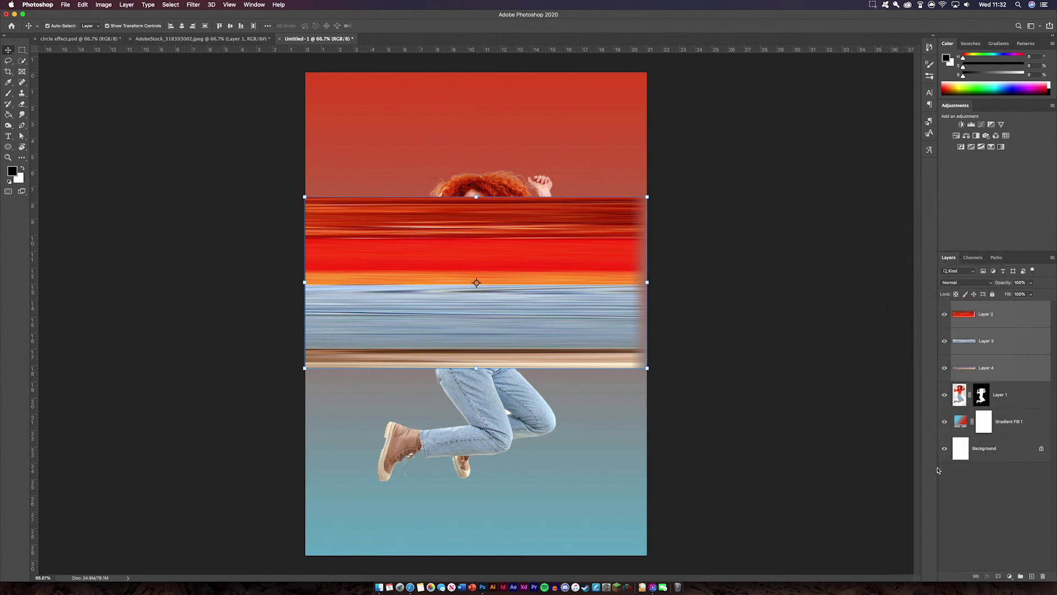
# - Widen the merged band layer slightly and move it up to the canvas's upper edge
pyautogui.press('super+t')
pyautogui.moveTo(643, 283); pyautogui.dragTo(653, 283)
pyautogui.press('Return')
pyautogui.moveTo(511, 285); pyautogui.dragTo(511, 162)
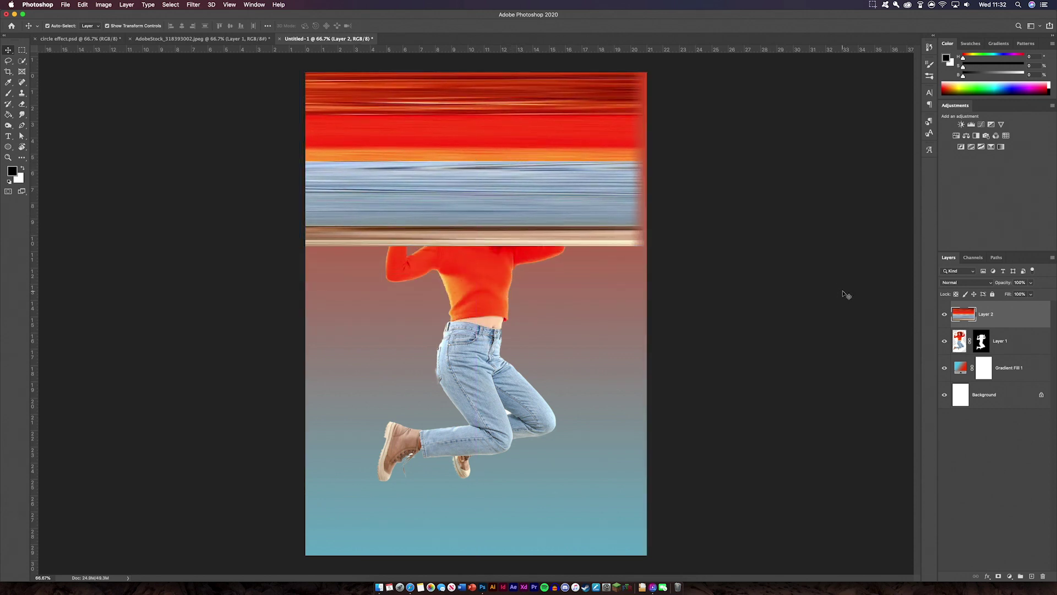
# - Apply the Polar Coordinates filter to the merged bands on Layer 2 using Rectangular to Polar
pyautogui.click(961, 373)
pyautogui.click(705, 182)
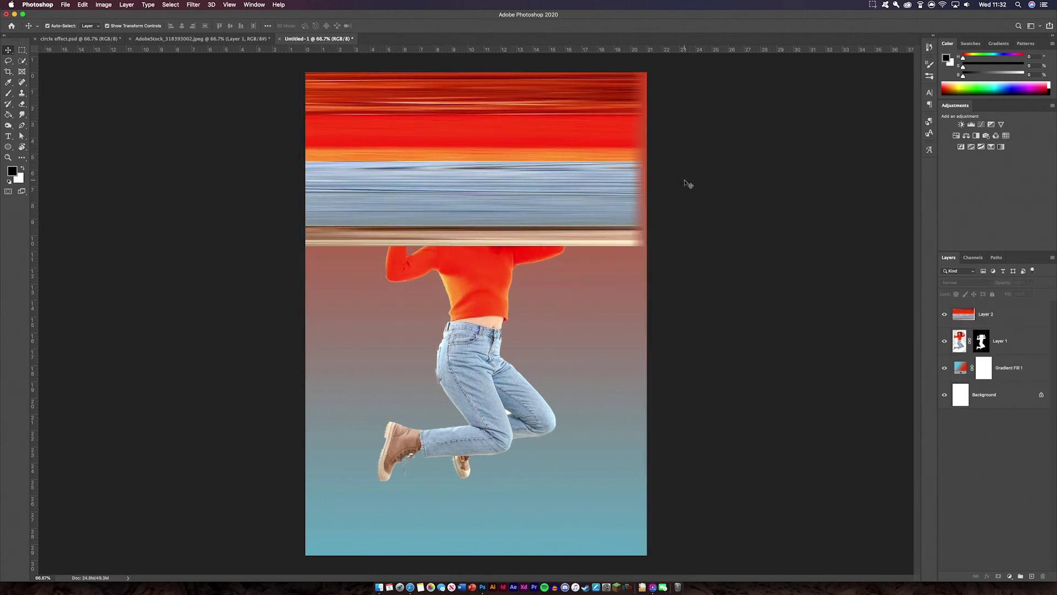
pyautogui.click(1016, 326)
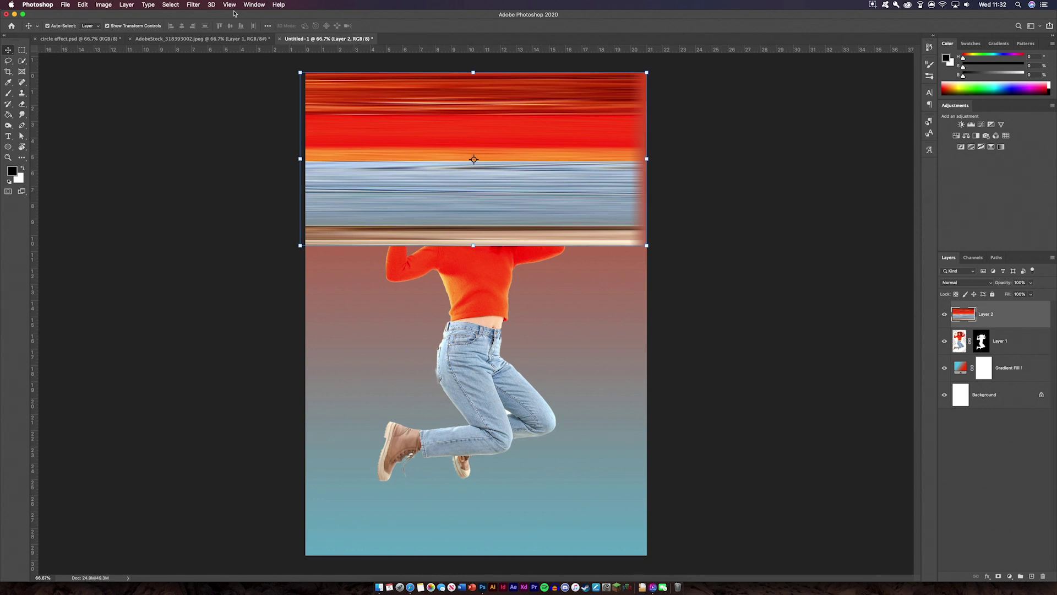
pyautogui.click(196, 7)
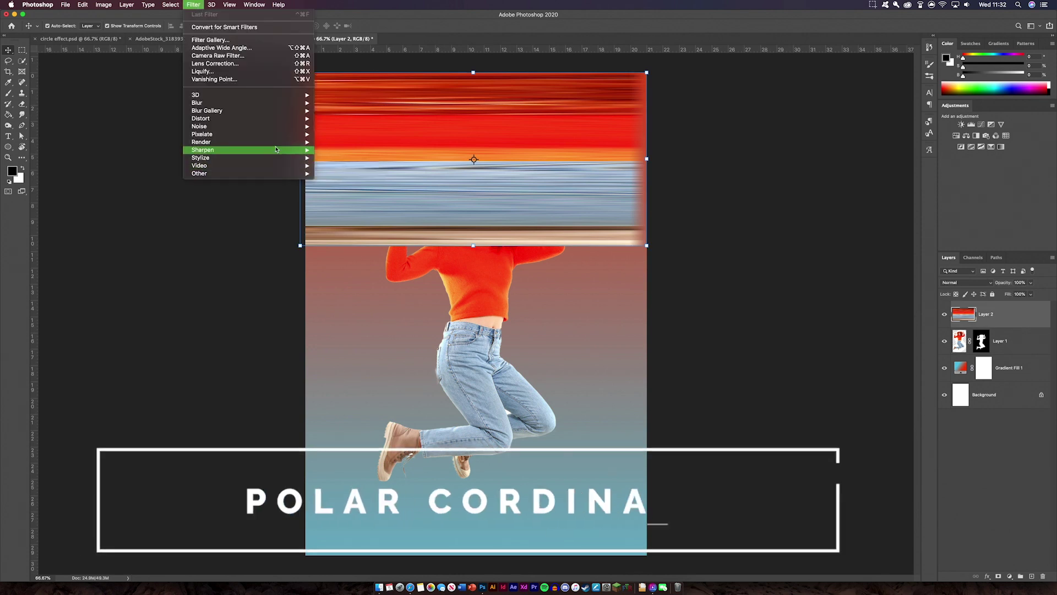
pyautogui.moveTo(285, 125)
pyautogui.click(352, 135)
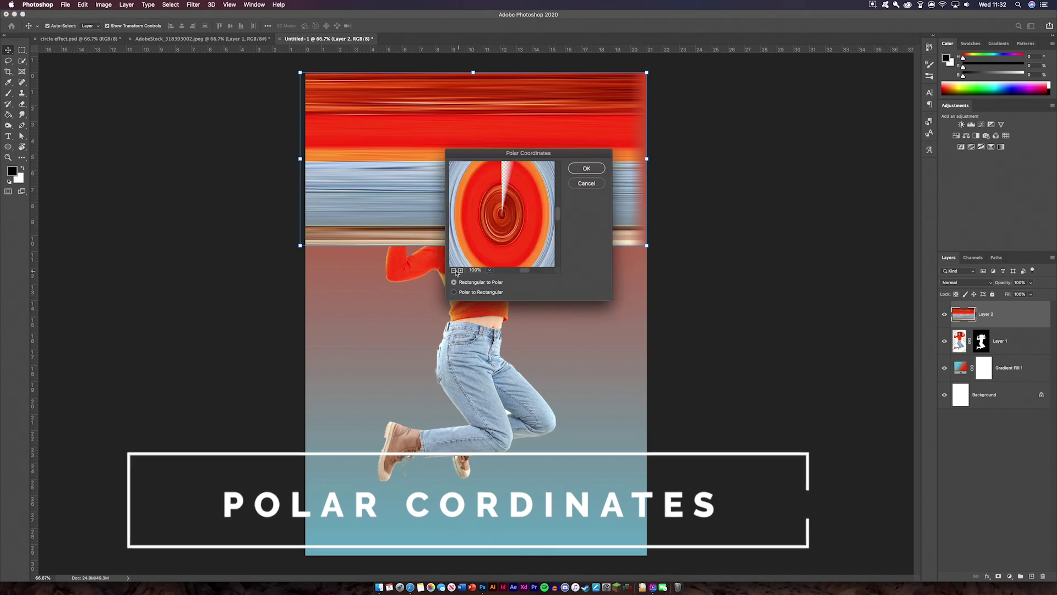
pyautogui.click(454, 271)
pyautogui.click(454, 271)
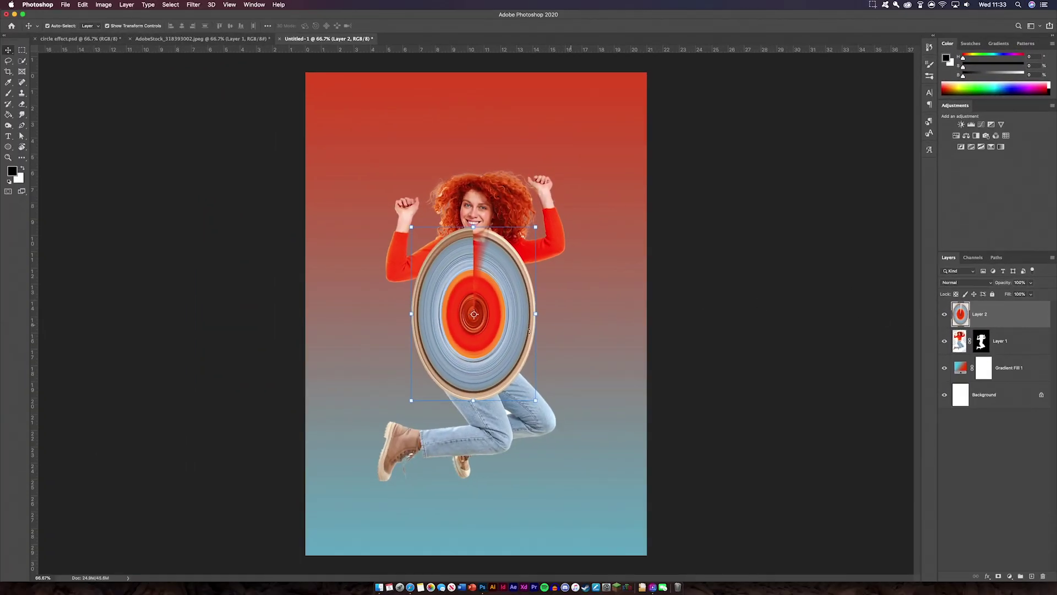
# - Enlarge the banded disc to about 270% width and 223% height and position it over the woman and lower canvas
pyautogui.press('super+t')
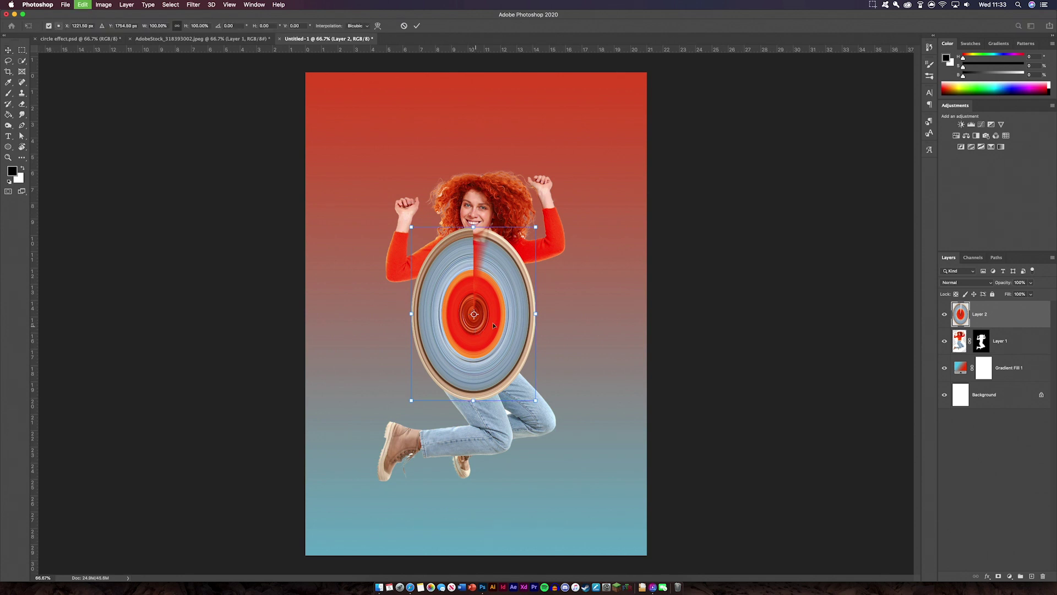
pyautogui.moveTo(535, 314); pyautogui.dragTo(612, 314)
pyautogui.moveTo(526, 223); pyautogui.dragTo(529, 266)
pyautogui.moveTo(336, 355); pyautogui.dragTo(283, 354)
pyautogui.moveTo(421, 367); pyautogui.dragTo(457, 370)
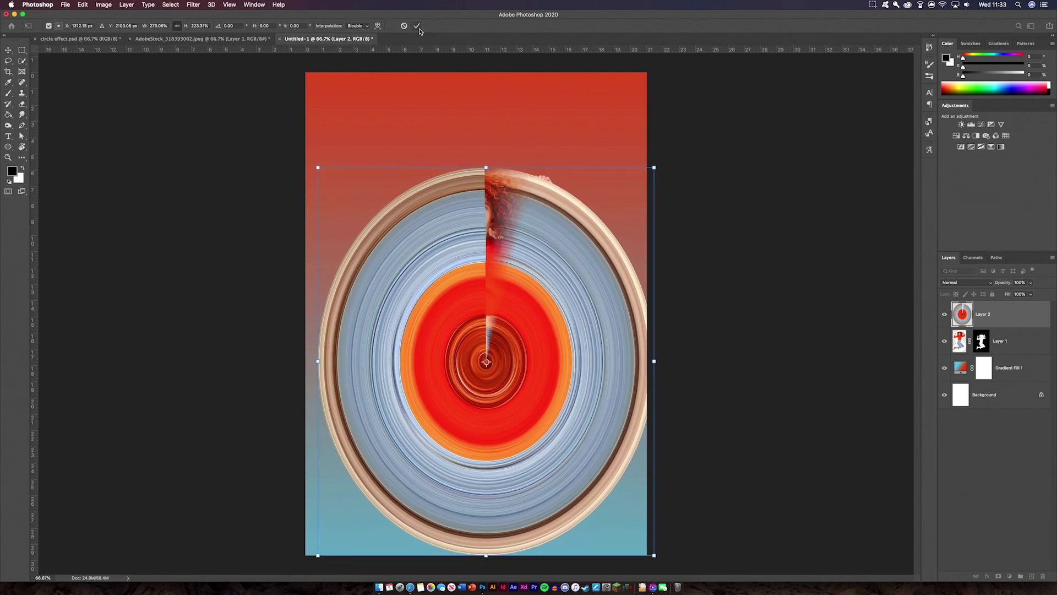
pyautogui.click(417, 26)
# - Place Layer 2 beneath Layer 1 and reposition the disc and the woman so the rings surround her body
pyautogui.moveTo(1013, 322); pyautogui.dragTo(1008, 346)
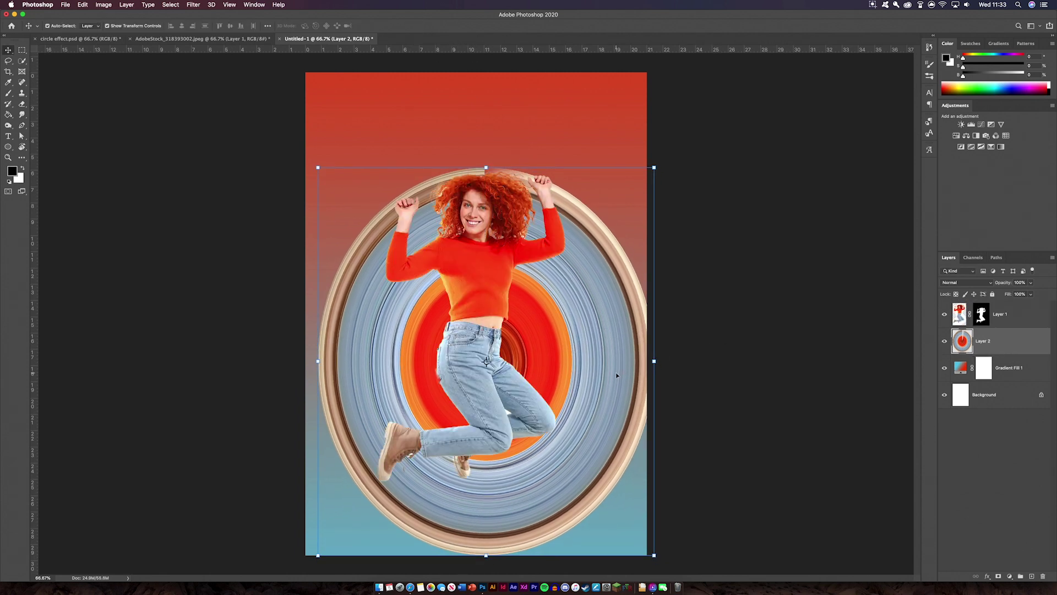
pyautogui.moveTo(617, 376); pyautogui.dragTo(610, 381)
pyautogui.click(484, 342)
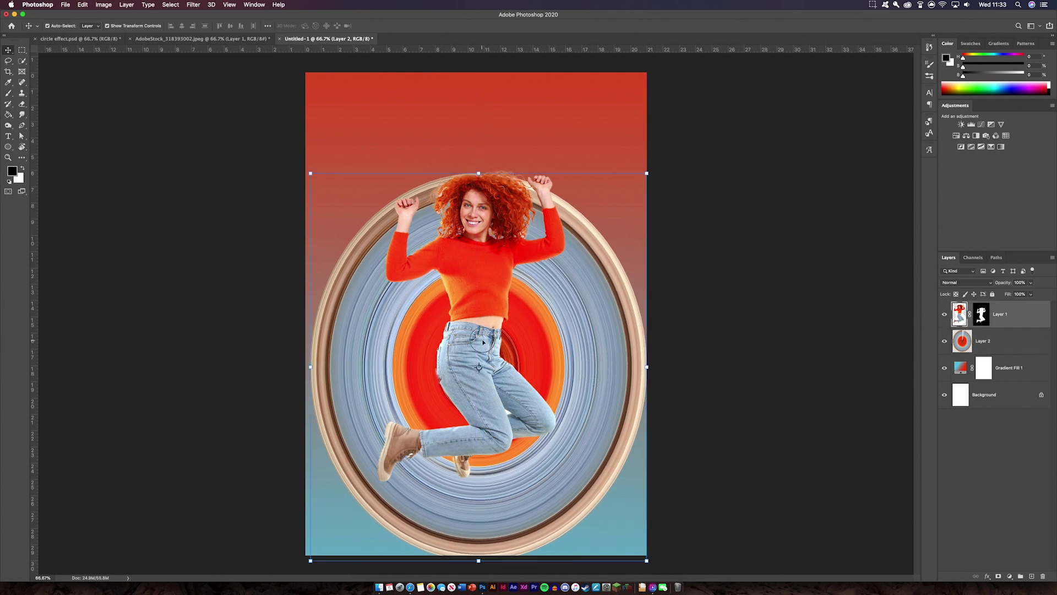
pyautogui.moveTo(484, 342)
pyautogui.mouseDown()
pyautogui.moveTo(490, 316)
pyautogui.moveTo(491, 344)
pyautogui.moveTo(490, 332)
pyautogui.mouseUp()
pyautogui.click(615, 328)
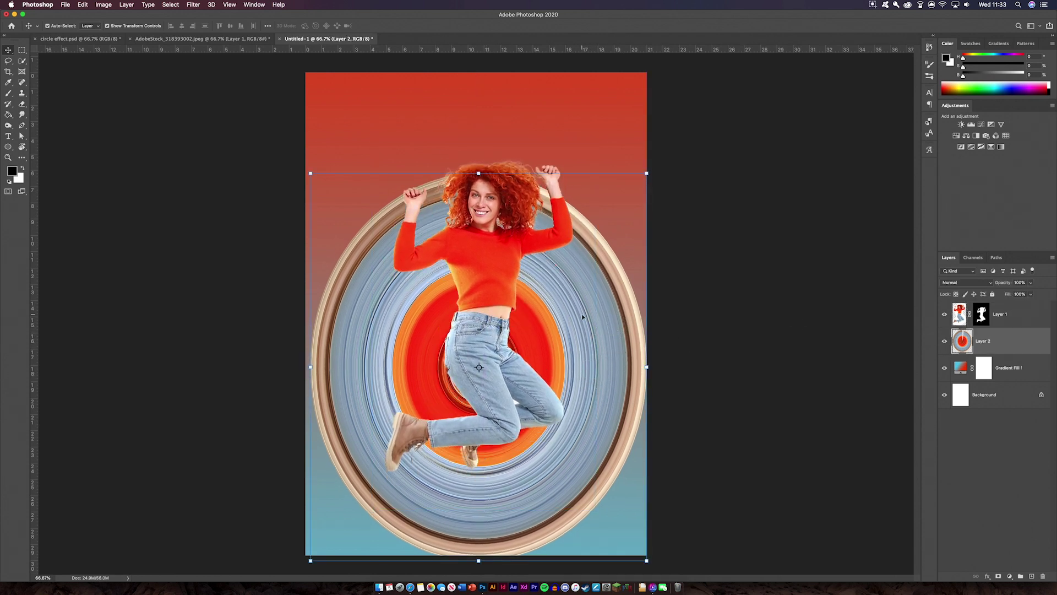
pyautogui.moveTo(595, 328); pyautogui.dragTo(592, 316)
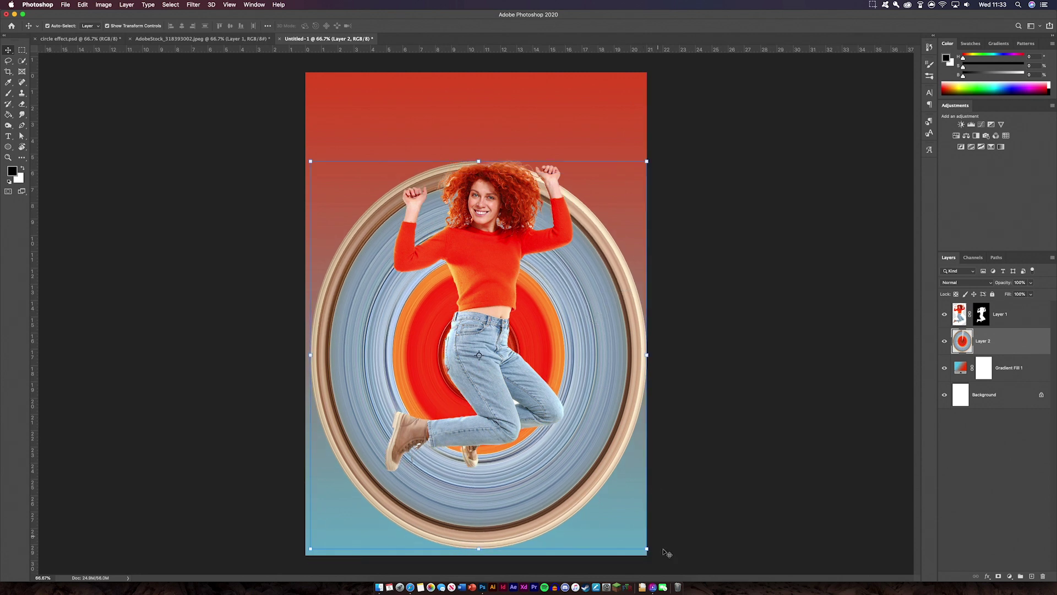
# - Scale the disc down to about 90% and align it behind the woman, with its upper edge at her hair
pyautogui.moveTo(643, 558); pyautogui.dragTo(611, 507)
pyautogui.moveTo(587, 354); pyautogui.dragTo(609, 354)
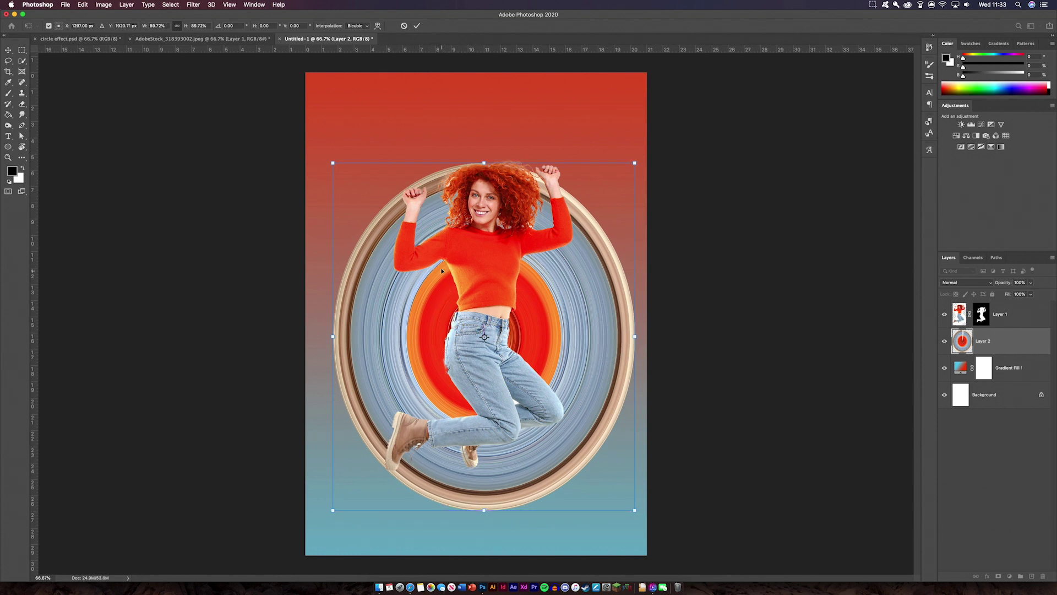
pyautogui.moveTo(487, 163); pyautogui.dragTo(487, 166)
pyautogui.click(417, 25)
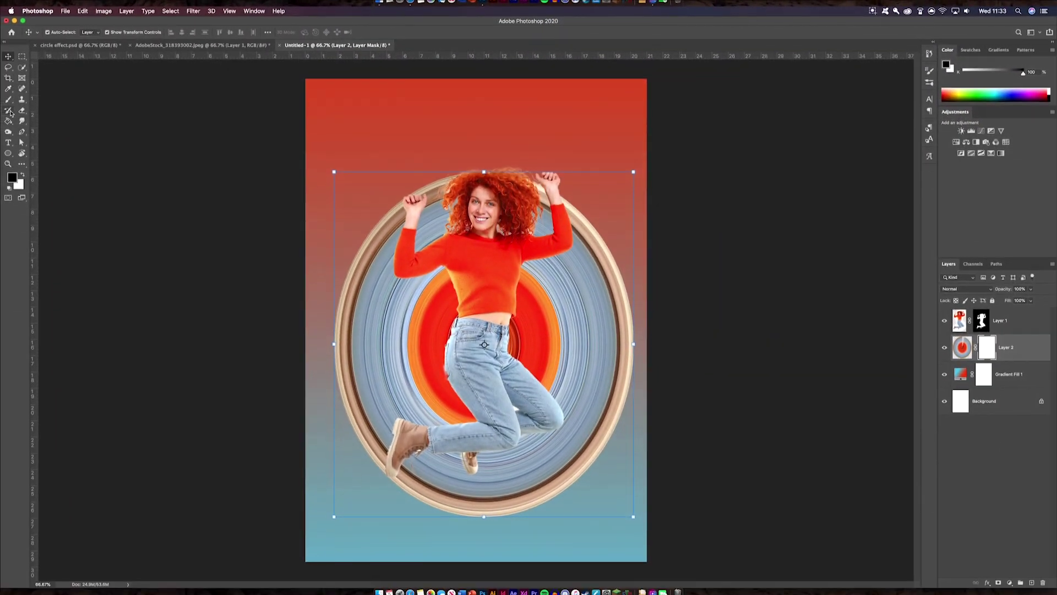
# - Paint black on Layer 2's mask with a round brush to hide the disc's right half and the part below her legs
pyautogui.press('b')
pyautogui.click(60, 26)
pyautogui.doubleClick(44, 88)
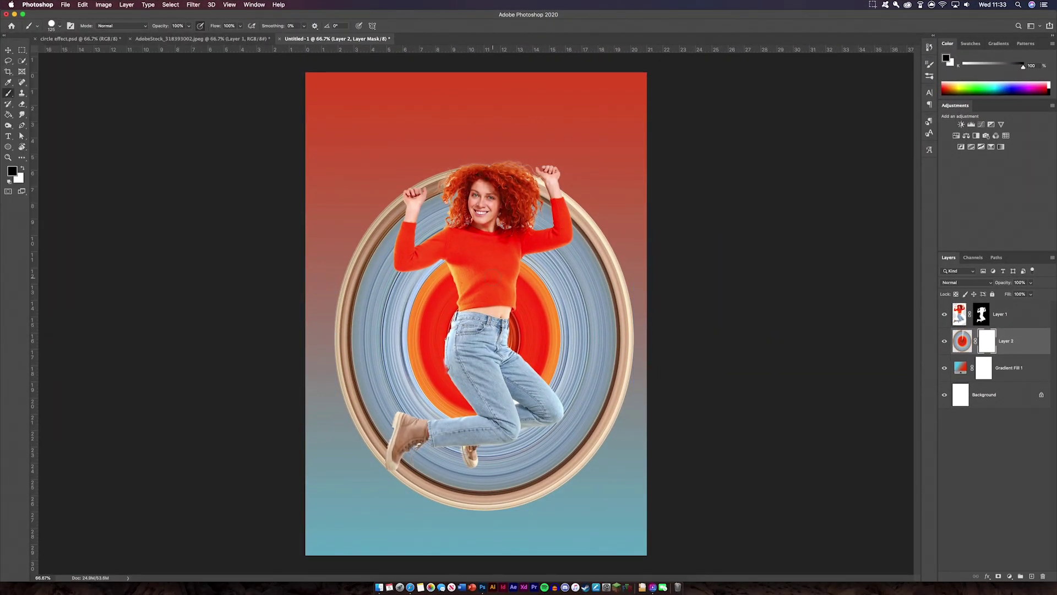
pyautogui.moveTo(634, 357)
pyautogui.mouseDown()
pyautogui.moveTo(613, 350)
pyautogui.moveTo(612, 394)
pyautogui.moveTo(628, 350)
pyautogui.moveTo(615, 315)
pyautogui.moveTo(617, 328)
pyautogui.moveTo(657, 323)
pyautogui.moveTo(640, 301)
pyautogui.mouseUp()
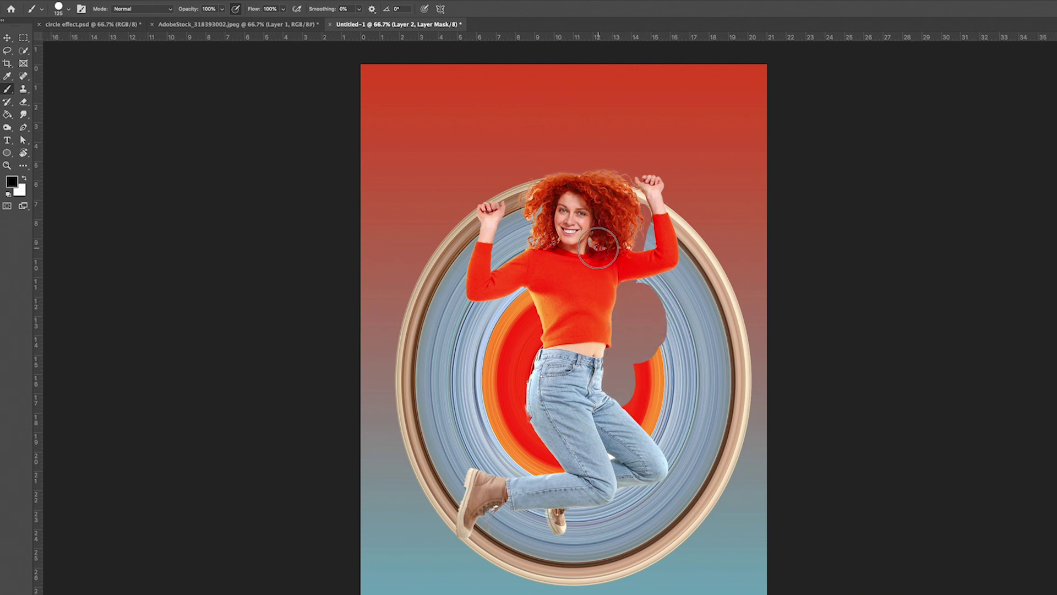
pyautogui.moveTo(616, 190)
pyautogui.mouseDown()
pyautogui.moveTo(683, 225)
pyautogui.moveTo(661, 213)
pyautogui.moveTo(656, 228)
pyautogui.moveTo(694, 384)
pyautogui.moveTo(711, 313)
pyautogui.moveTo(716, 463)
pyautogui.moveTo(705, 506)
pyautogui.moveTo(650, 403)
pyautogui.mouseUp()
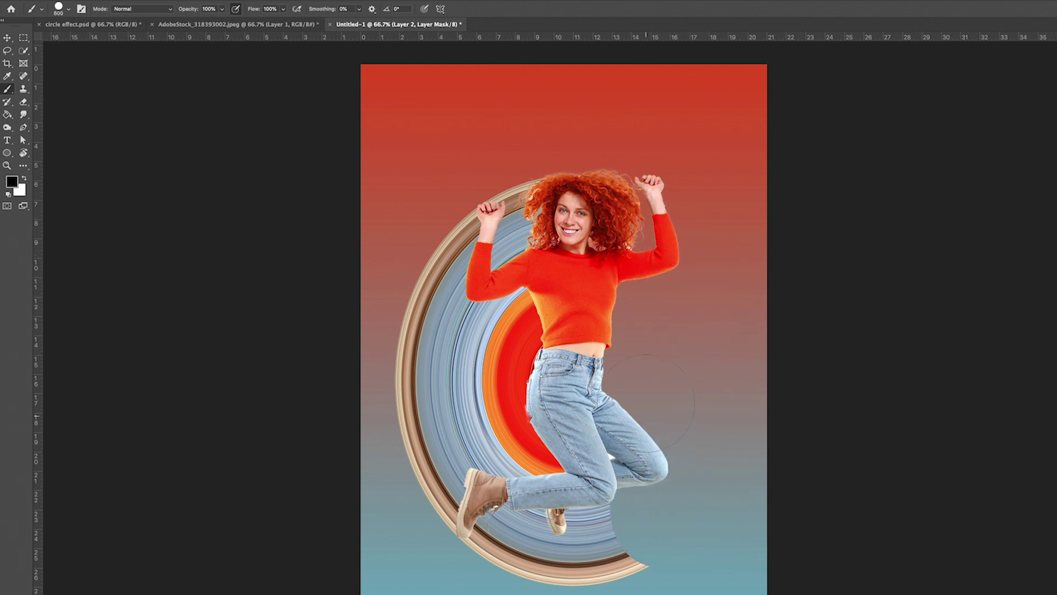
pyautogui.moveTo(654, 531)
pyautogui.mouseDown()
pyautogui.moveTo(589, 556)
pyautogui.moveTo(513, 548)
pyautogui.moveTo(504, 560)
pyautogui.mouseUp()
pyautogui.press('v')
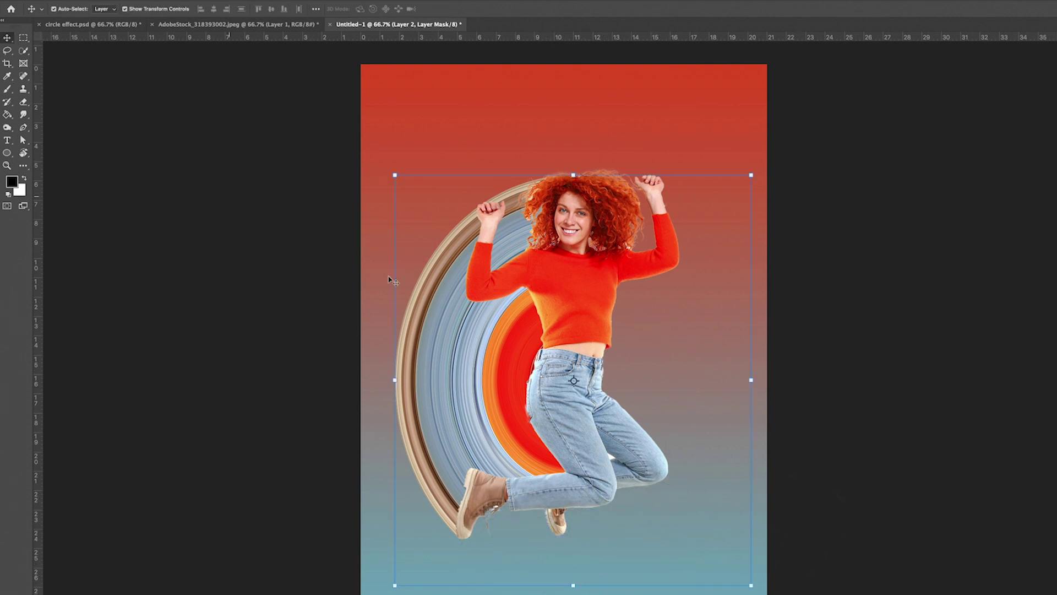
pyautogui.click(868, 438)
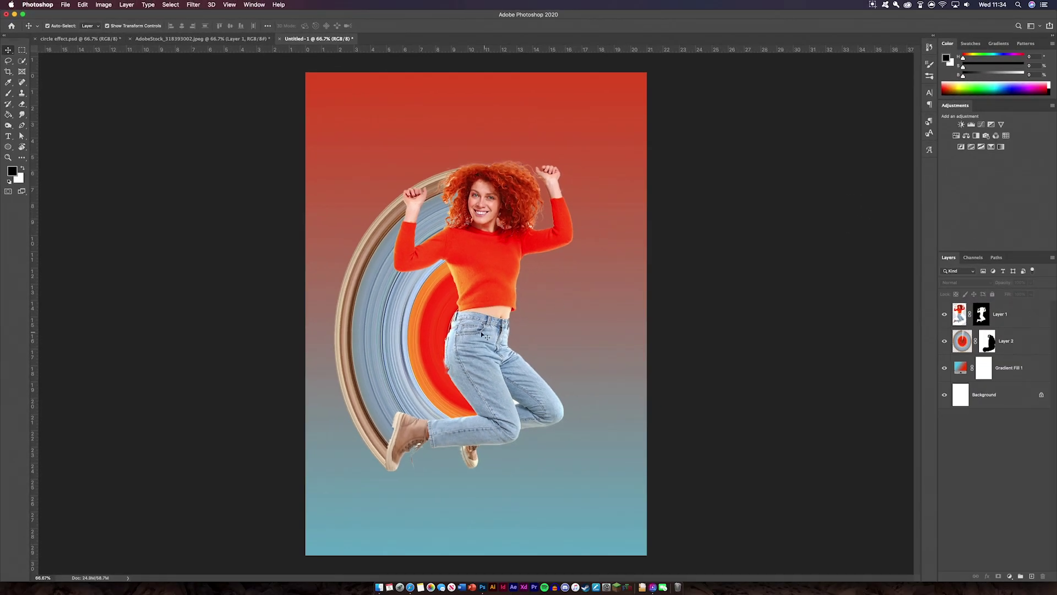
pyautogui.rightClick(530, 416)
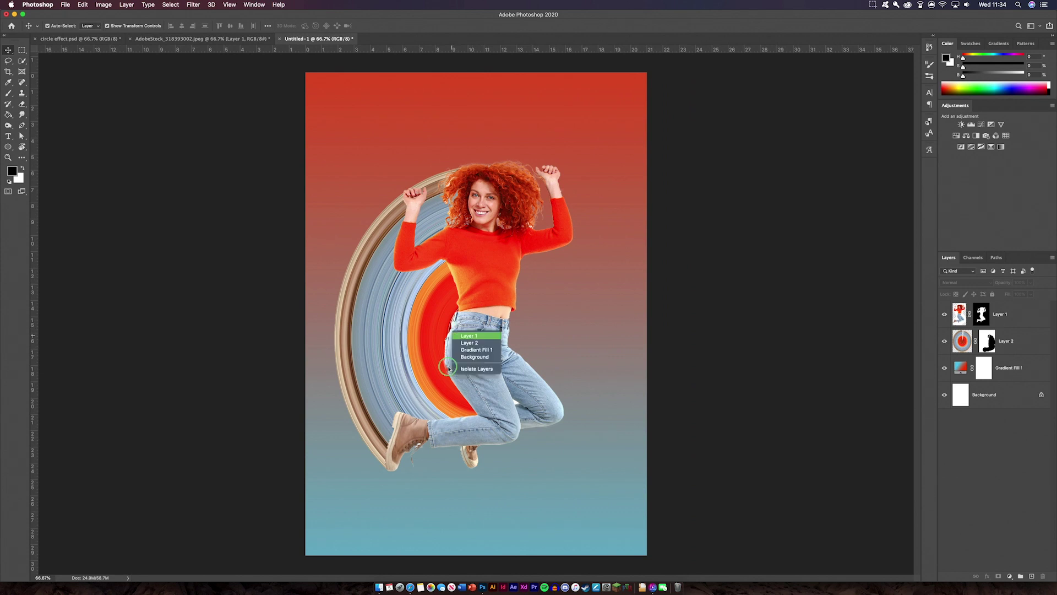
pyautogui.click(449, 368)
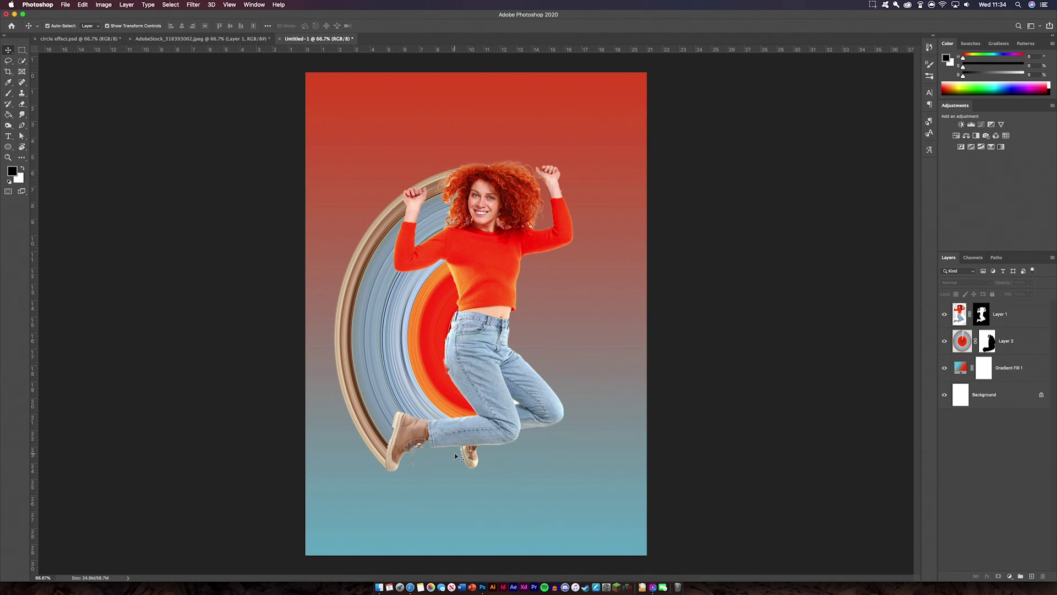